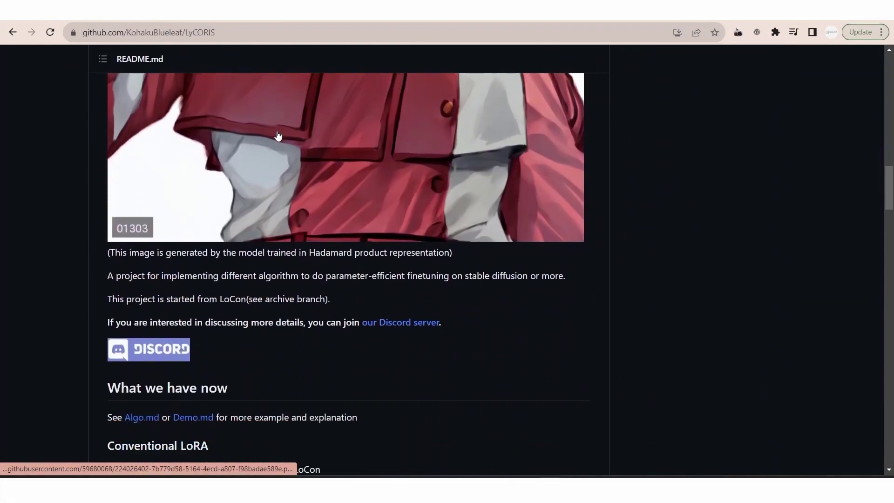
# - Load the available extensions index and search it for 'lycoris'
pyautogui.scroll(-20, 278, 135)
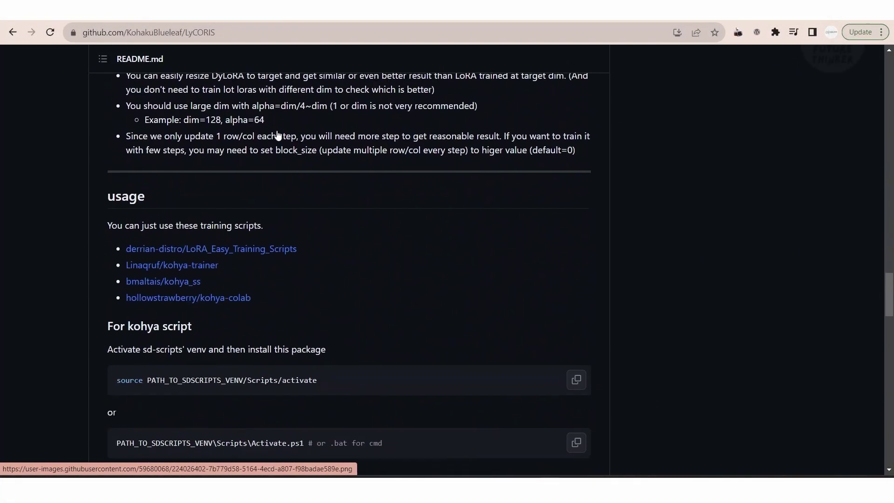
pyautogui.scroll(-20, 278, 135)
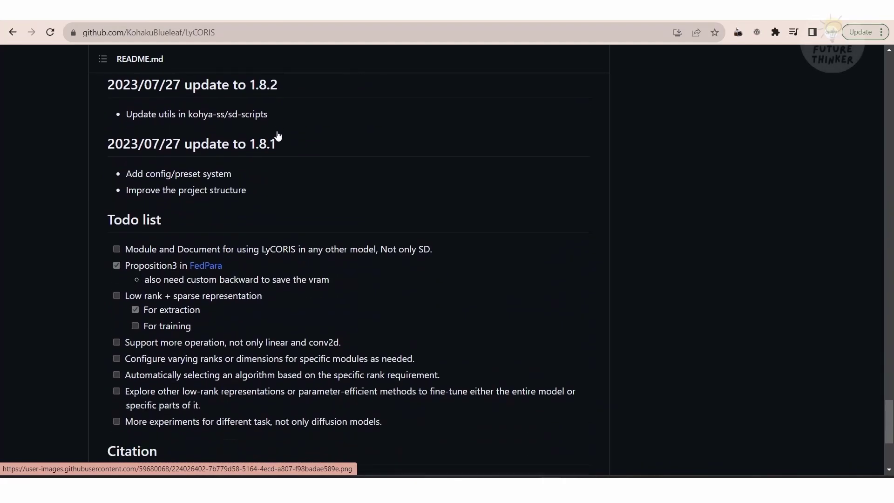
pyautogui.scroll(-5, 277, 135)
pyautogui.moveTo(888, 443); pyautogui.dragTo(887, 61)
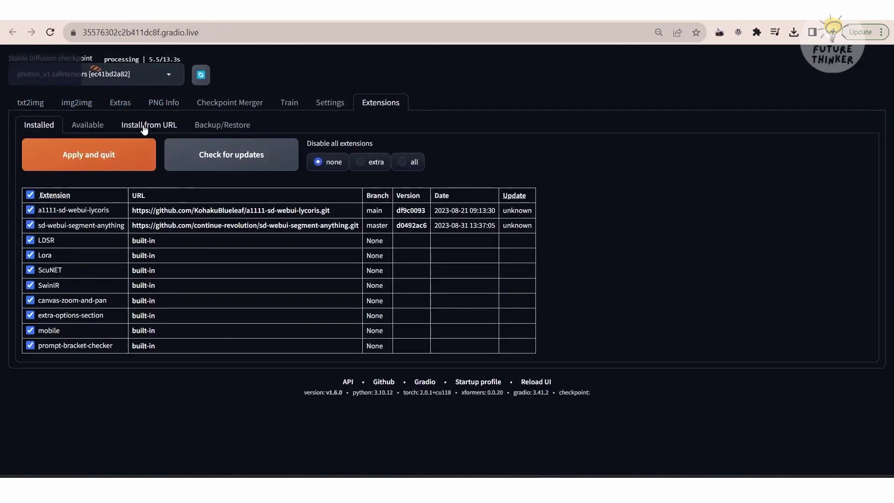
pyautogui.click(88, 125)
pyautogui.click(88, 149)
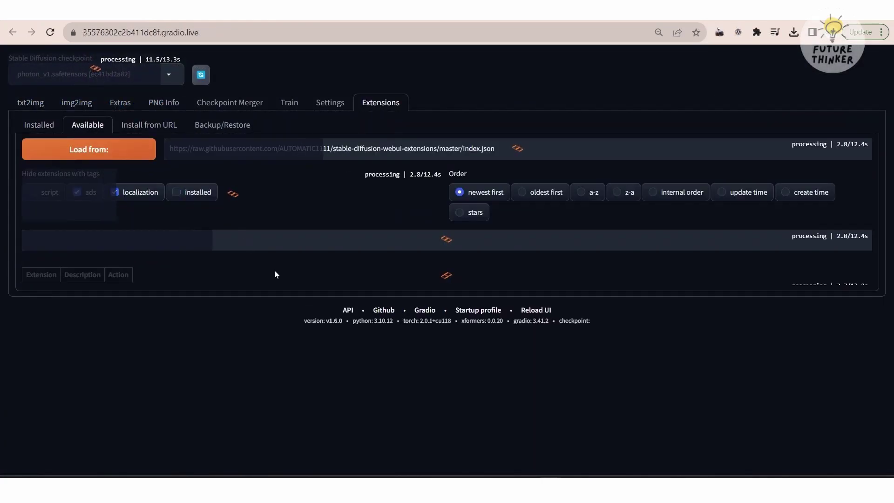
pyautogui.click(215, 264)
pyautogui.write('lycoris')
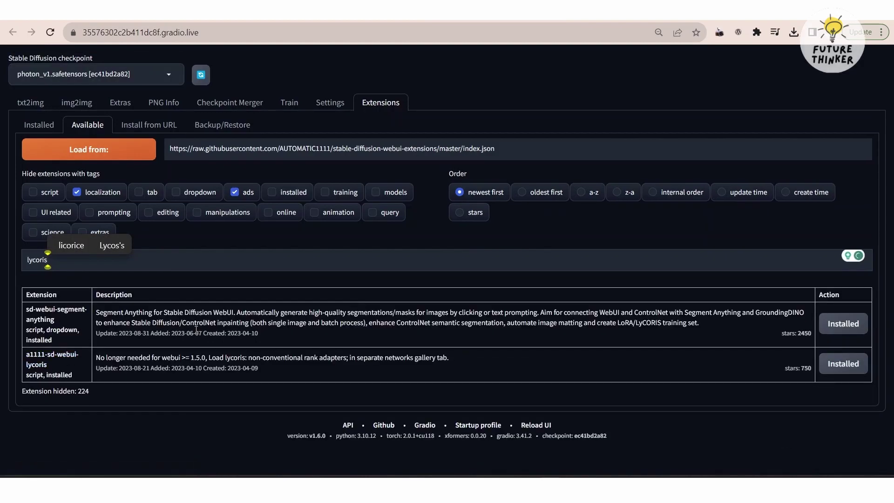
# - Confirm LyCORIS is installed and bottle_locon_v2m appears in the txt2img Lora tab, then bring up Civitai
pyautogui.click(39, 125)
pyautogui.click(30, 102)
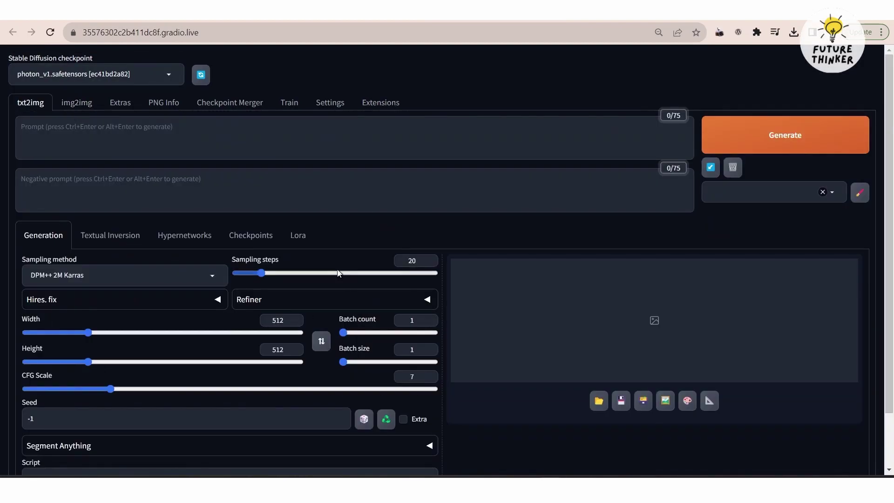
pyautogui.click(298, 235)
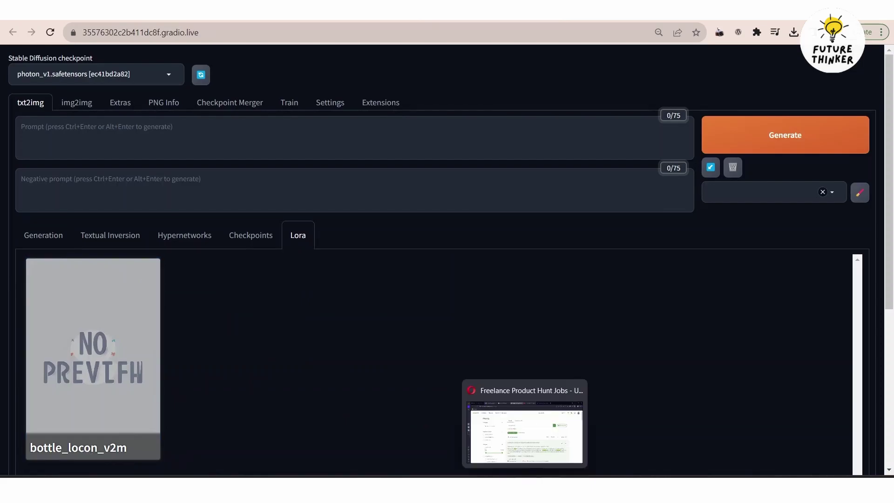
pyautogui.click(527, 450)
pyautogui.hotkey('ctrl', 'Tab')
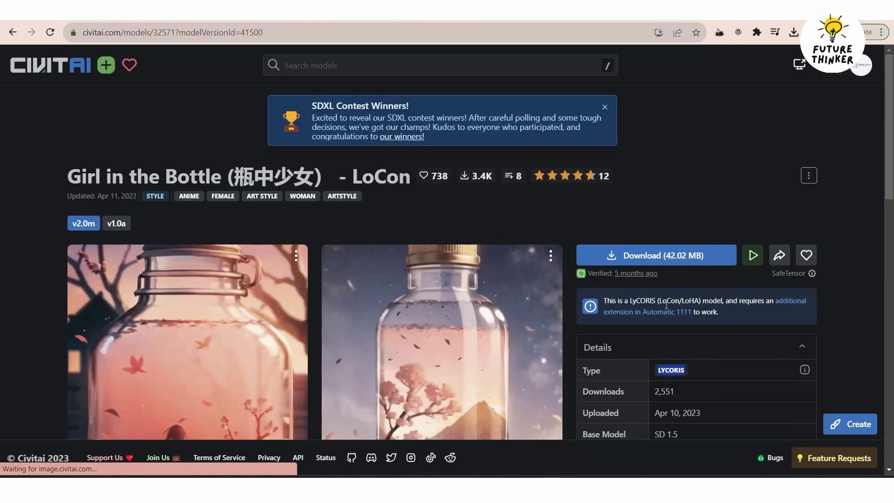
# - Open the first OnlyRealistic sample image's generation data and paste its prompt into the txt2img prompt
pyautogui.scroll(-3, 673, 363)
pyautogui.scroll(3, 673, 279)
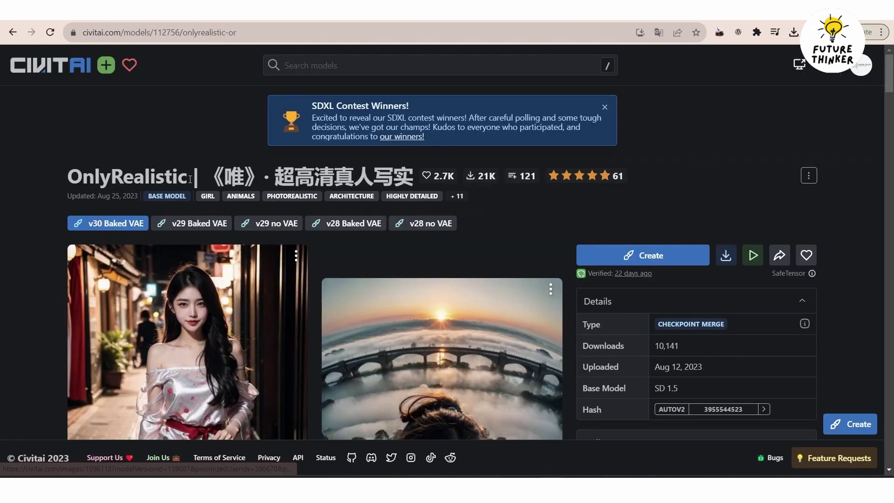
pyautogui.doubleClick(127, 176)
pyautogui.click(219, 347)
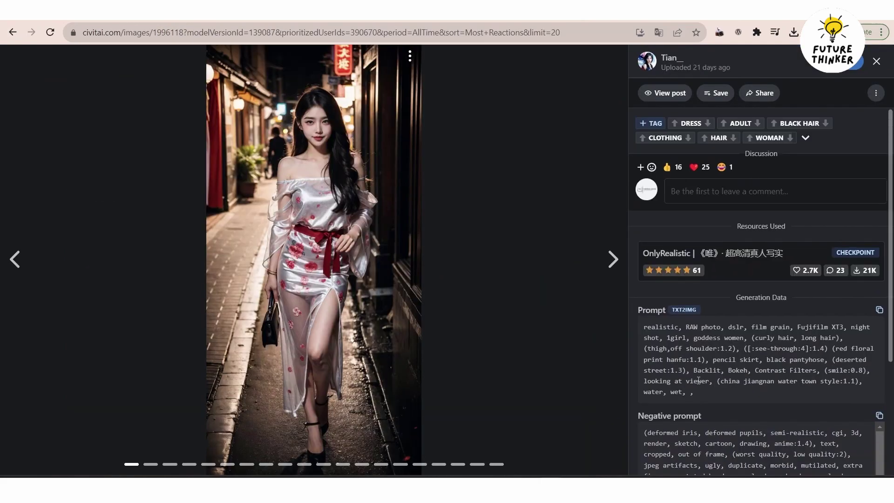
pyautogui.moveTo(705, 394); pyautogui.dragTo(644, 329)
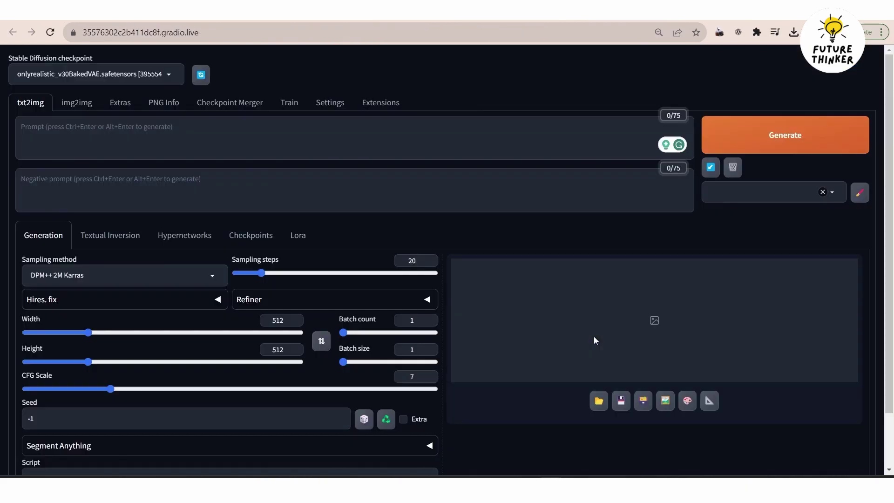
pyautogui.click(244, 145)
pyautogui.write('realistic, RAW photo, dslr, film grain, Fujifilm XT3, night shot, 1girl, goddess women, (curly hair, long hair), (thigh,off shoulder:1.2), ([:see-through:4]:1.4) (red floral print hanfu:1.1), pencil skirt, black pantyhose, (deserted street:1.3), Backlit, Bokeh, Contrast Filters, (smile:0.8), looking at viewer, (china jiangnan water town style:1.1), water, wet, ,')
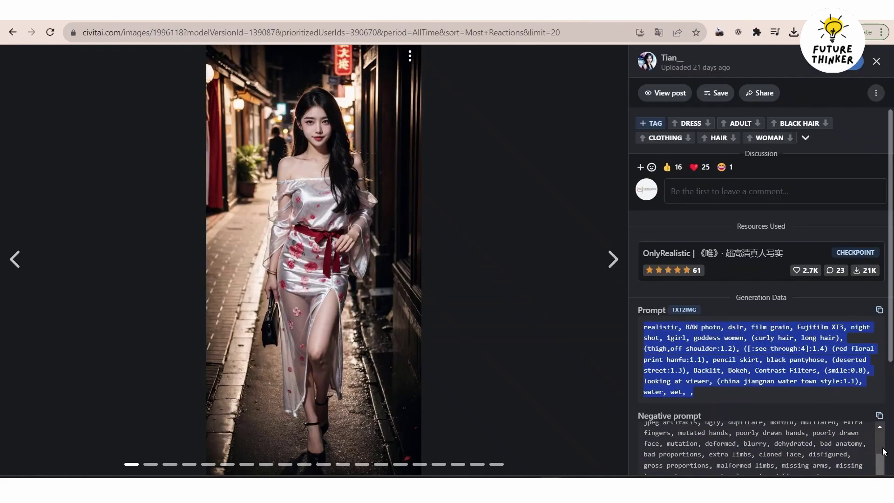
# - Copy the sample's negative prompt into the WebUI negative prompt box
pyautogui.scroll(-4, 759, 279)
pyautogui.moveTo(838, 347); pyautogui.dragTo(644, 283)
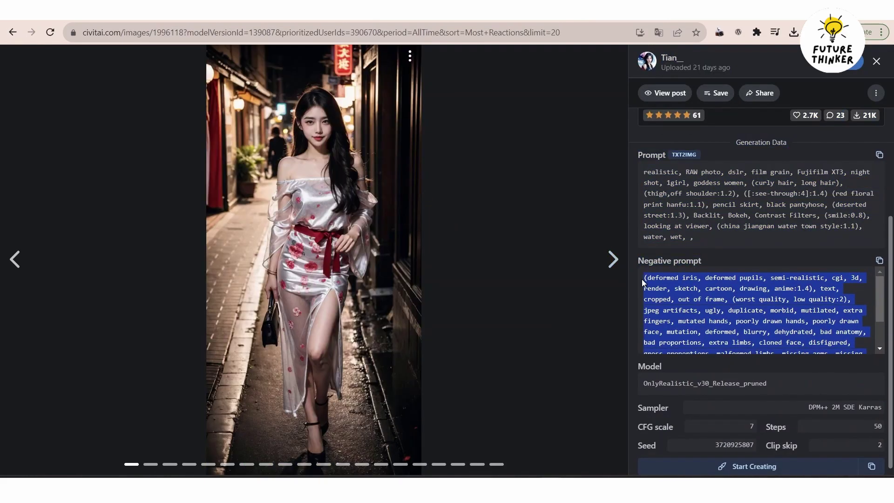
pyautogui.click(310, 194)
pyautogui.write('(deformed iris, deformed pupils, semi-realistic, cgi, 3d, render, sketch, cartoon, drawing, anime:1.4), text, cropped, out of frame, (worst quality, low quality:2), jpeg artifacts, ugly, duplicate, morbid, mutilated, extra fingers, mutated hands, poorly drawn hands, poorly drawn face, mutation, deformed, blurry, dehydrated, bad anatomy, bad proportions, extra limbs, cloned face, disfigured, gross proportions, malformed limbs, missing arms, missing legs, extra arms, extra legs, fused fingers, too many fingers, long neck, (tree,wood:1.2), (stone:1.2), (green,black,white:1.4), (sandals:1.4),')
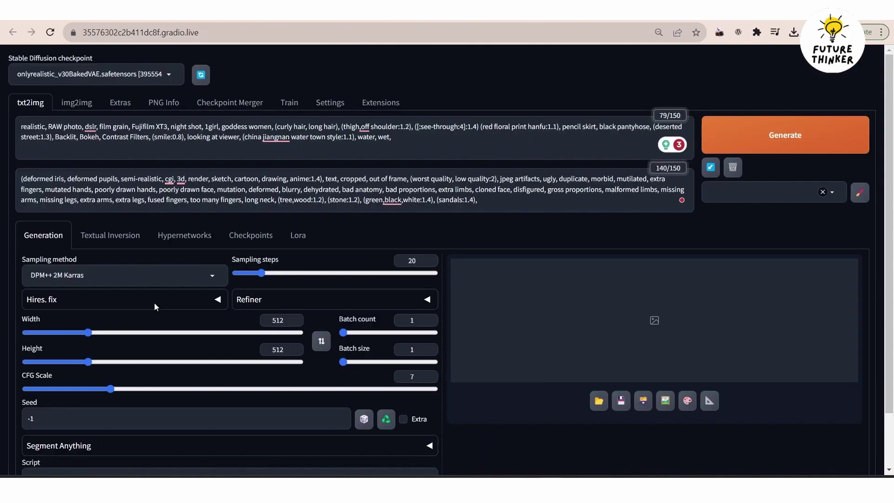
# - Select DPM++ 2S a Karras as the sampling method after briefly trying DPM++ SDE Karras
pyautogui.click(123, 275)
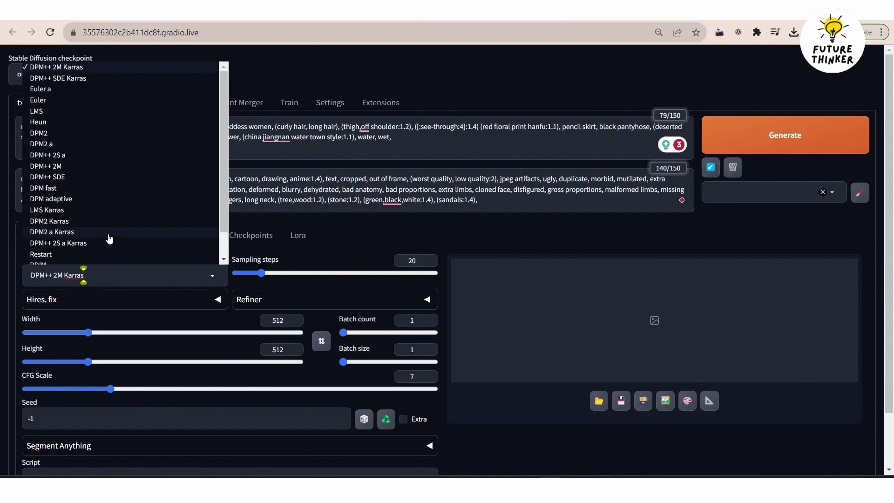
pyautogui.scroll(-2, 93, 235)
pyautogui.scroll(2, 84, 219)
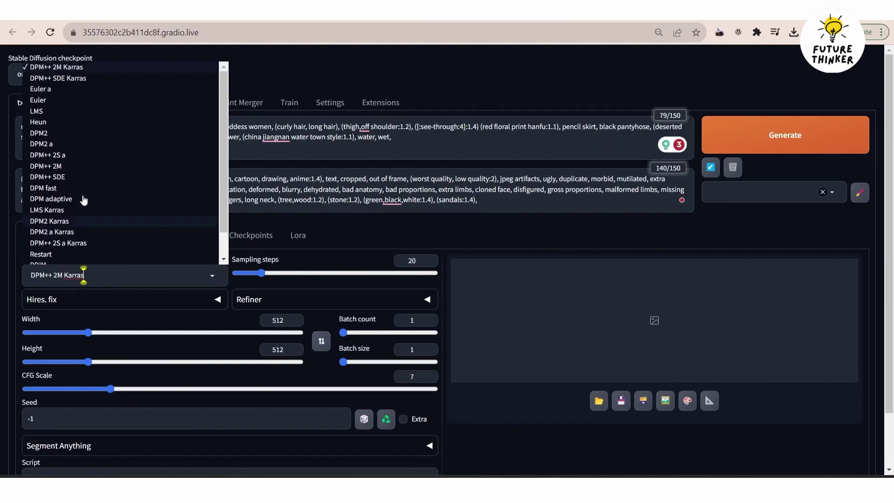
pyautogui.click(79, 88)
pyautogui.click(78, 274)
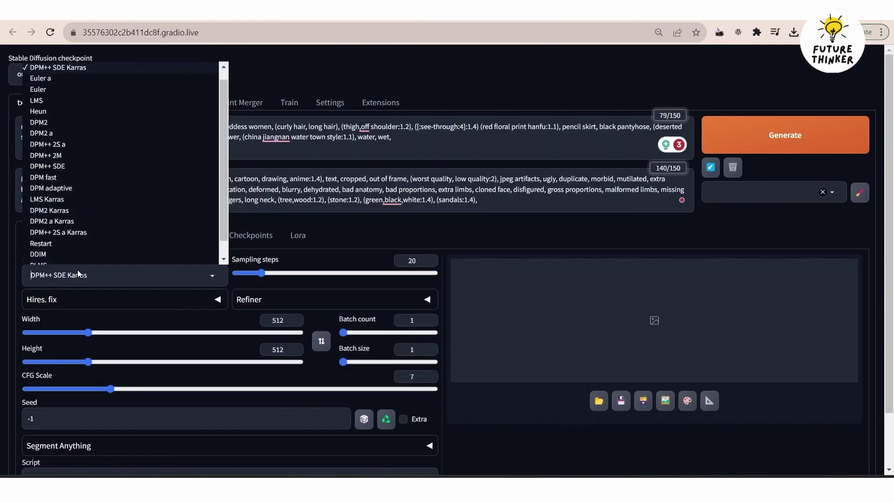
pyautogui.scroll(1, 51, 75)
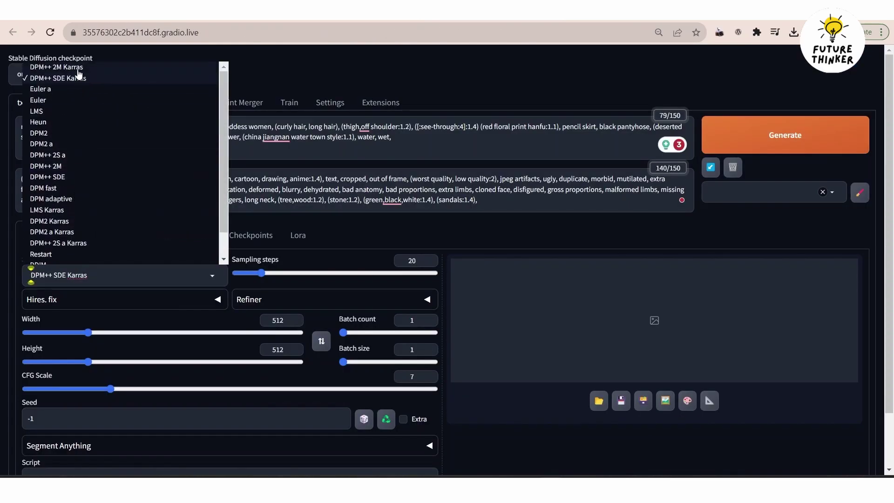
pyautogui.scroll(-2, 119, 204)
pyautogui.click(120, 205)
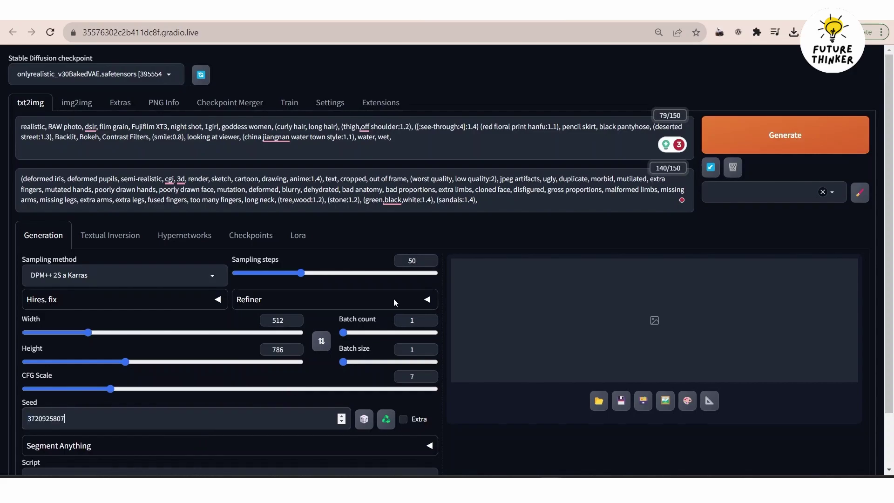
# - Append the <lora:bottle_locon_v2m:1> tag from the Lora tab to the end of the prompt
pyautogui.click(404, 140)
pyautogui.click(298, 236)
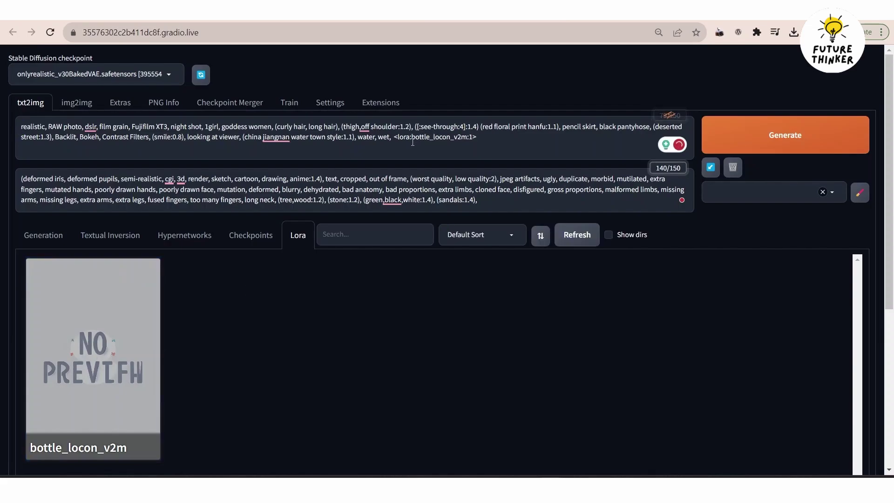
pyautogui.moveTo(488, 136); pyautogui.dragTo(400, 136)
pyautogui.click(500, 150)
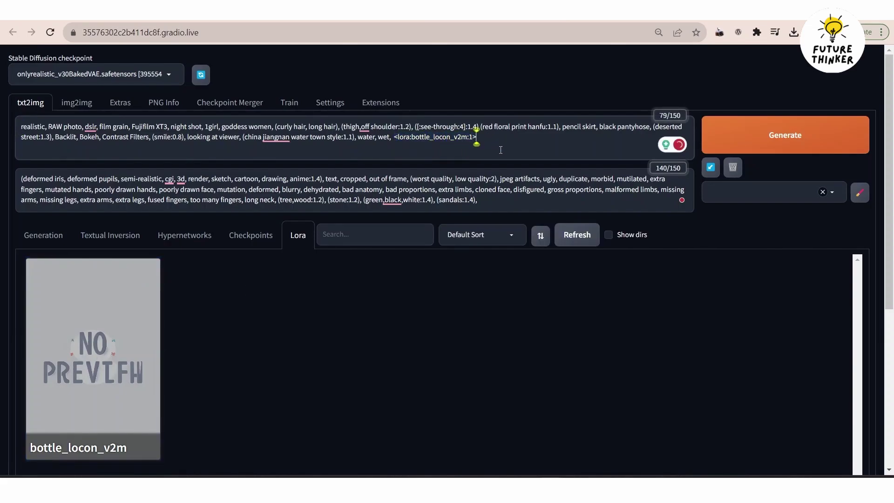
pyautogui.click(75, 233)
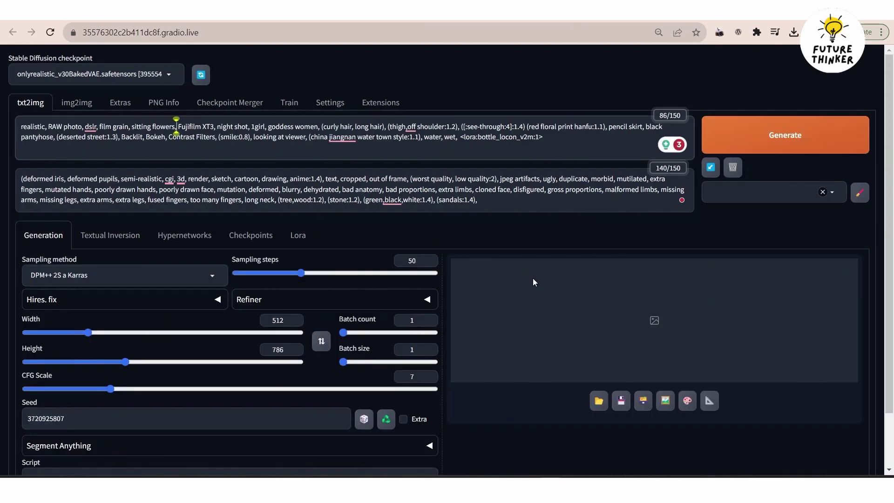
# - Generate the batch and browse the bottle thumbnails, ending on the glowing jar image
pyautogui.click(712, 136)
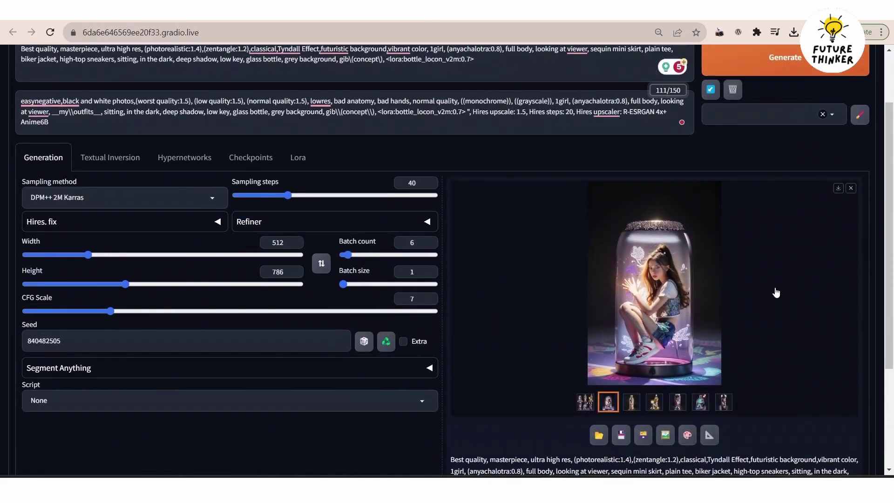
pyautogui.click(630, 403)
pyautogui.click(655, 403)
pyautogui.click(678, 402)
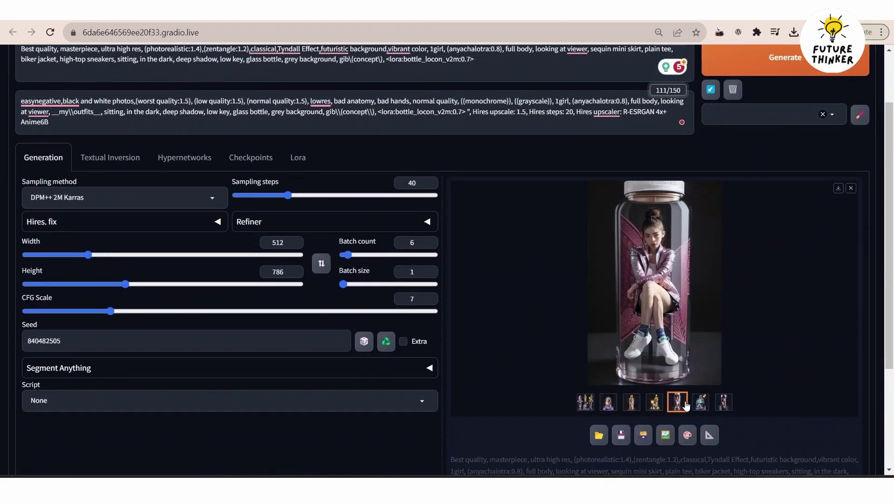
pyautogui.click(703, 404)
pyautogui.click(719, 405)
pyautogui.click(632, 403)
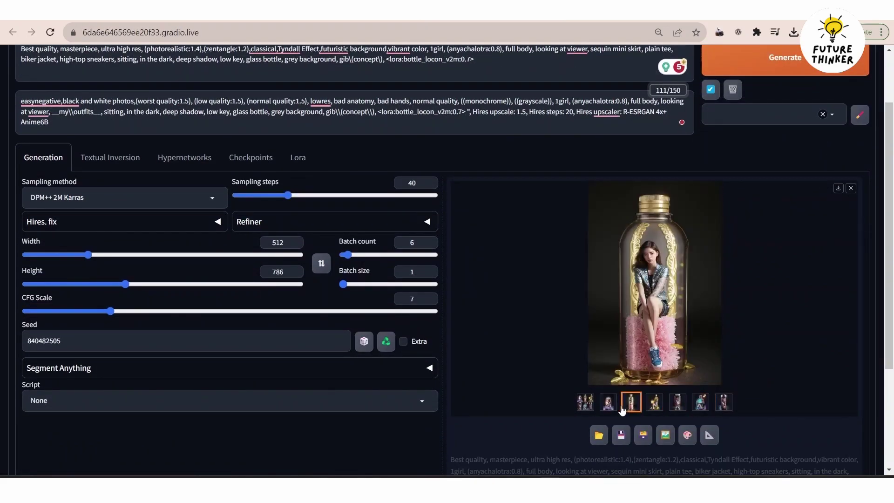
pyautogui.click(608, 402)
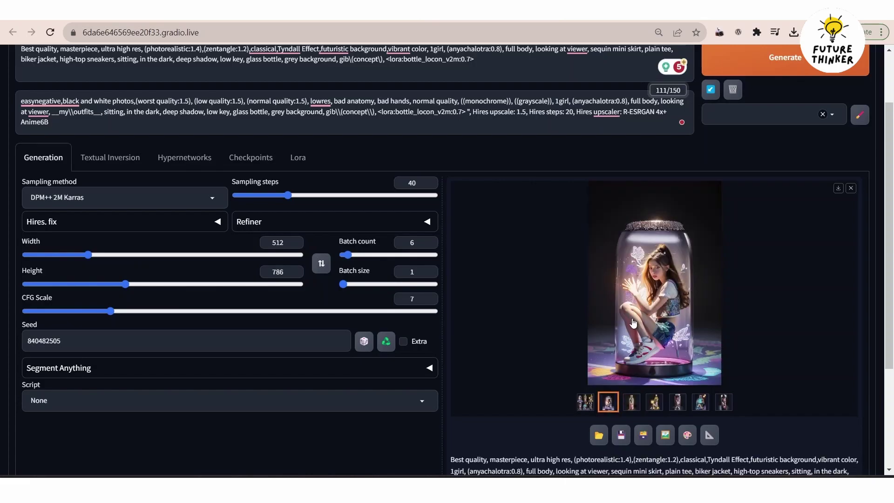
# - Send the jar image to img2img with resize scale 2 and sampler DPM++ 2S a Karras
pyautogui.click(666, 435)
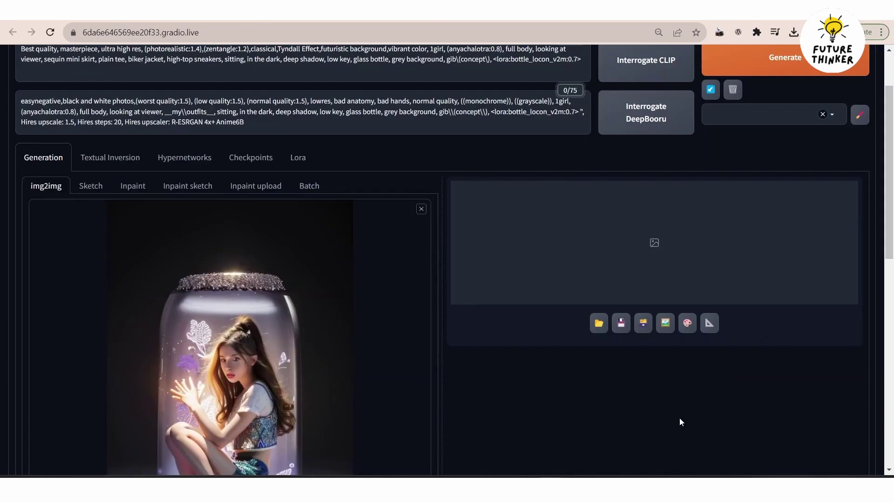
pyautogui.scroll(-3, 540, 349)
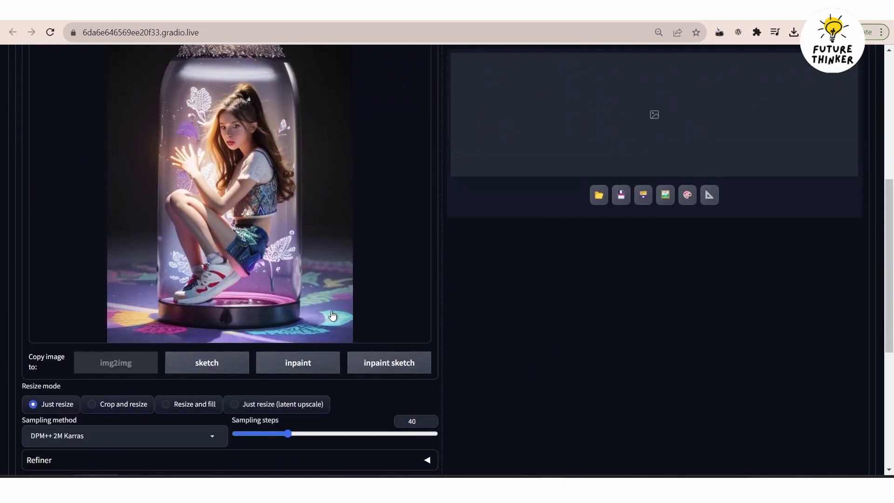
pyautogui.scroll(-2, 113, 402)
pyautogui.moveTo(103, 438); pyautogui.dragTo(174, 441)
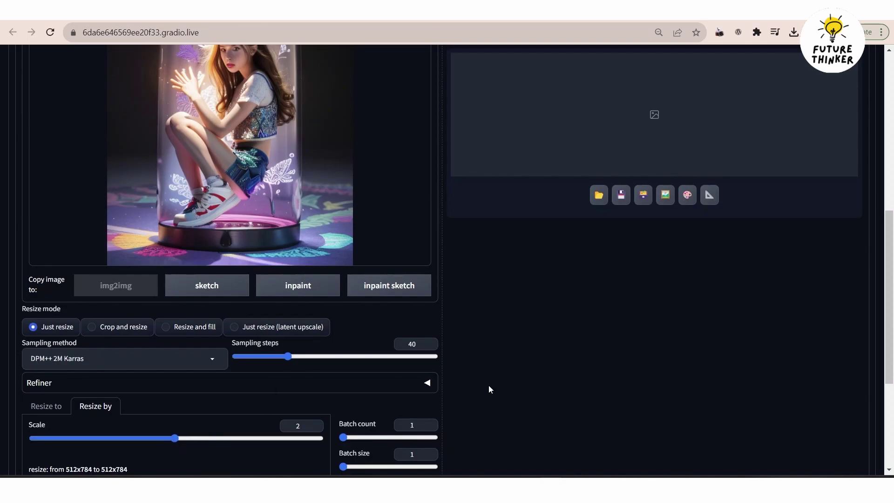
pyautogui.click(189, 359)
pyautogui.click(65, 300)
# - Lower denoising strength to 0.3, choose the SD upscale script and generate
pyautogui.scroll(-4, 396, 368)
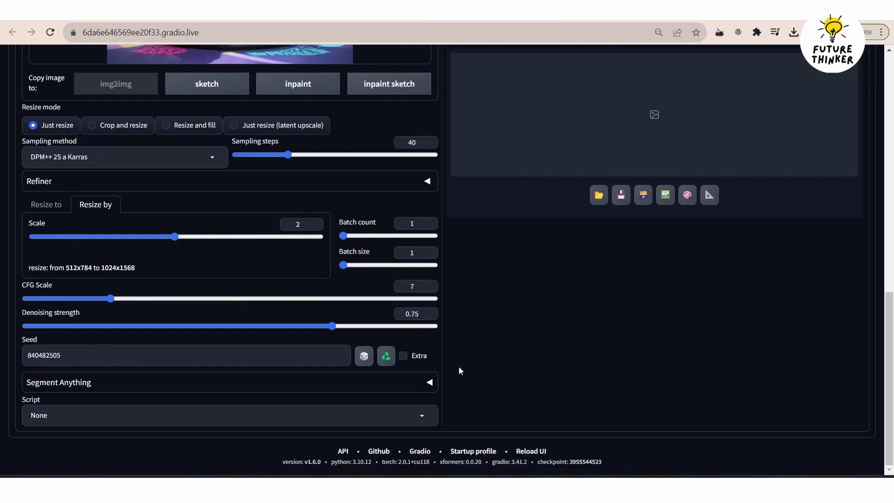
pyautogui.moveTo(332, 325); pyautogui.dragTo(149, 326)
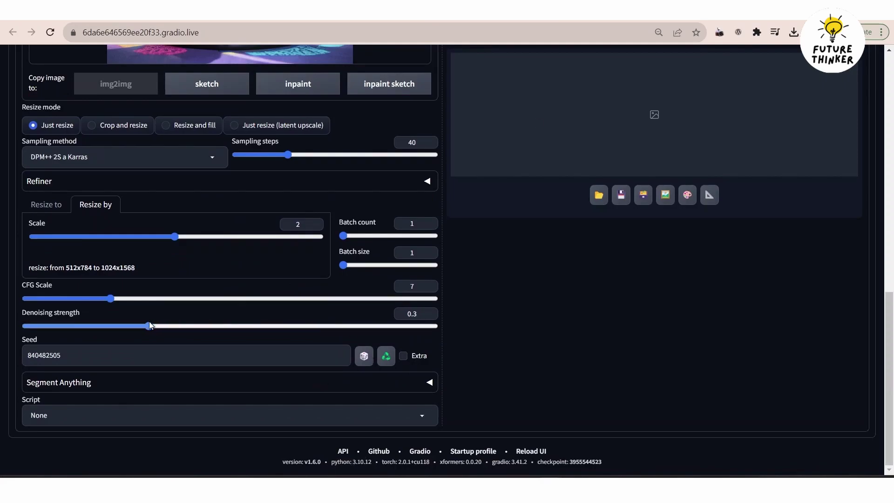
pyautogui.click(428, 410)
pyautogui.click(401, 387)
pyautogui.scroll(-3, 598, 343)
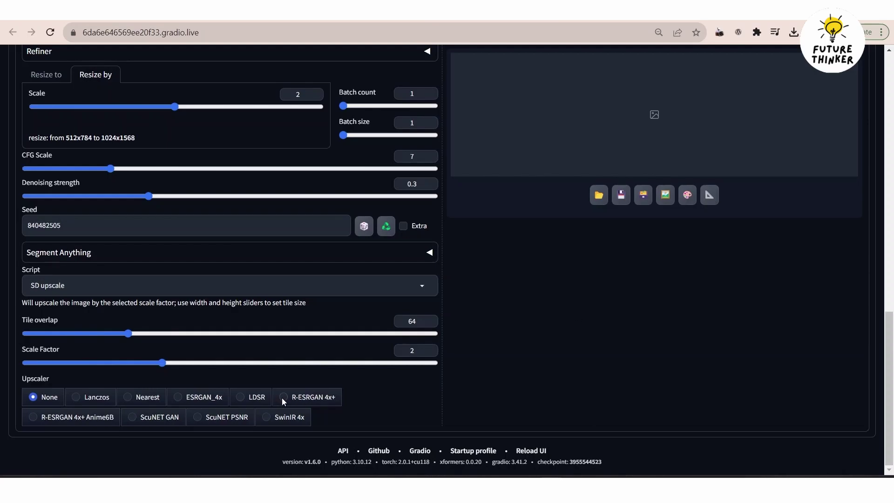
pyautogui.scroll(15, 466, 368)
pyautogui.click(785, 135)
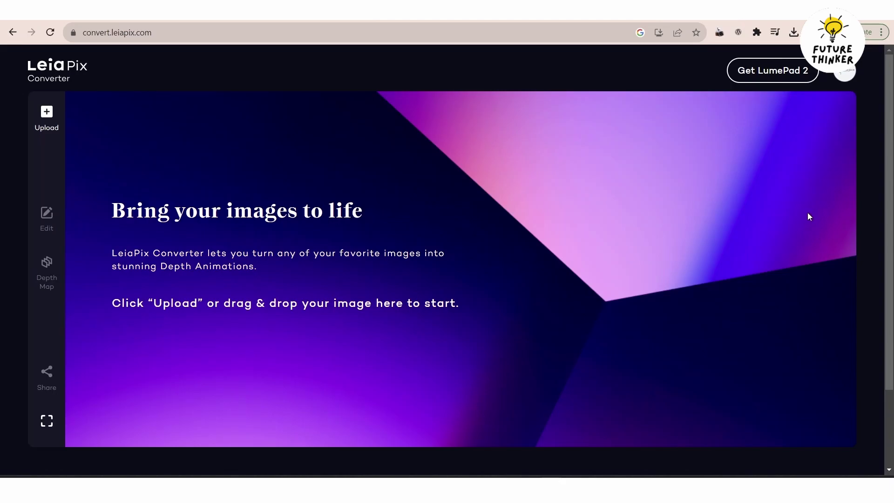
pyautogui.click(46, 114)
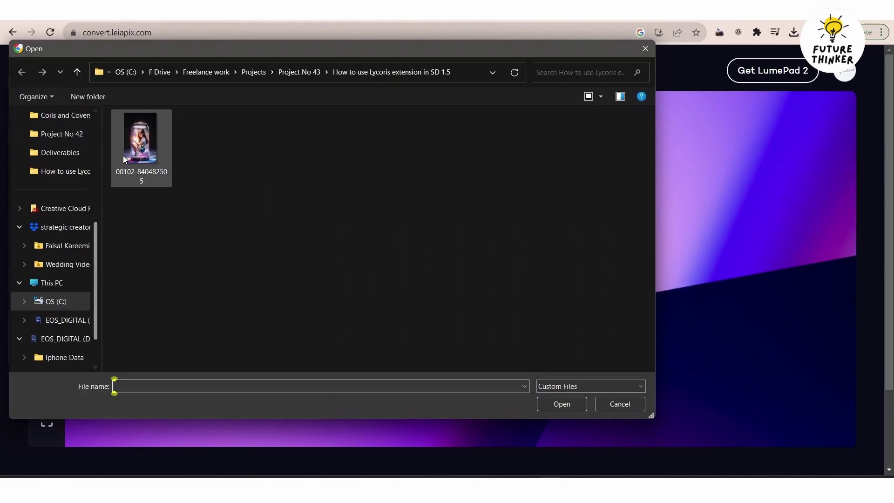
pyautogui.click(140, 156)
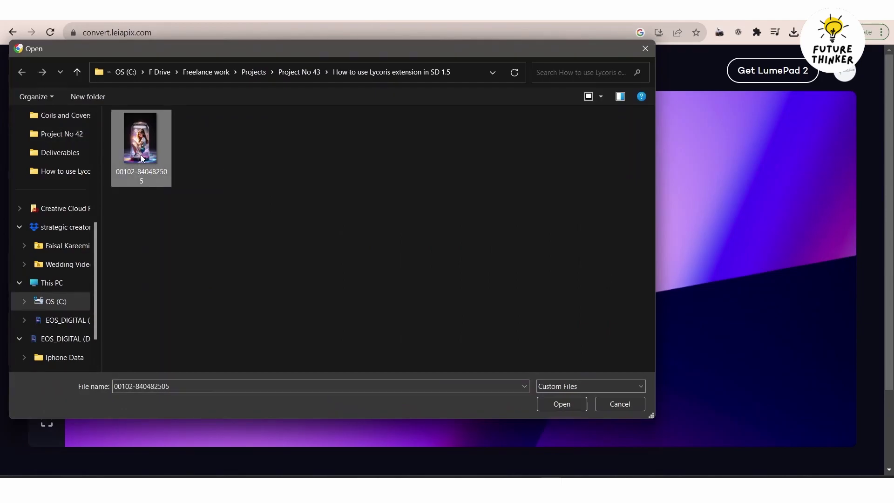
pyautogui.click(562, 404)
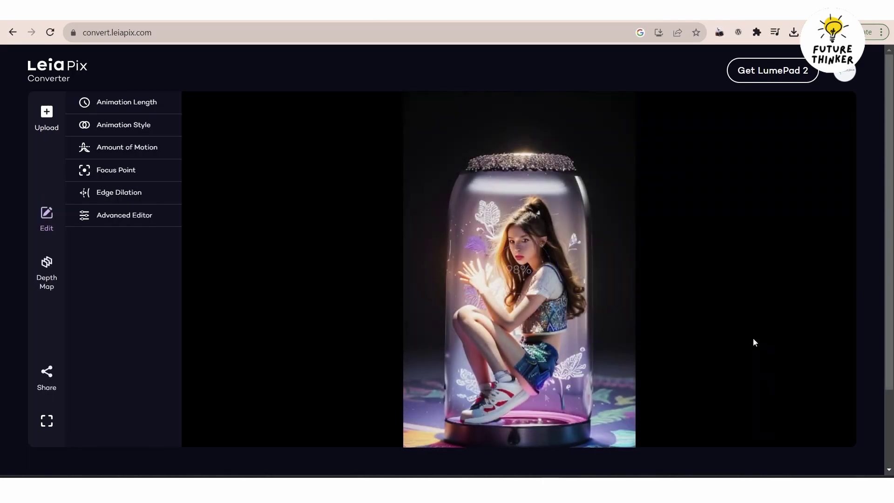
# - Set the animation length to 3 seconds and the animation style to Horizontal
pyautogui.click(144, 103)
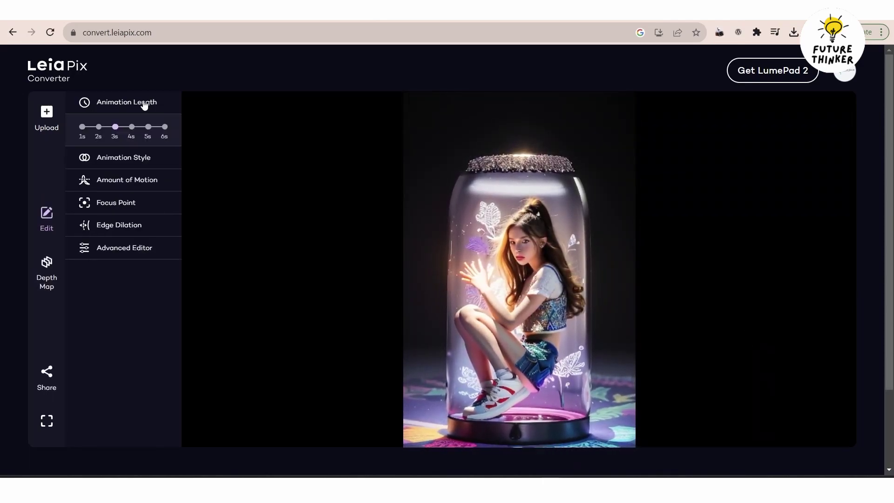
pyautogui.click(163, 127)
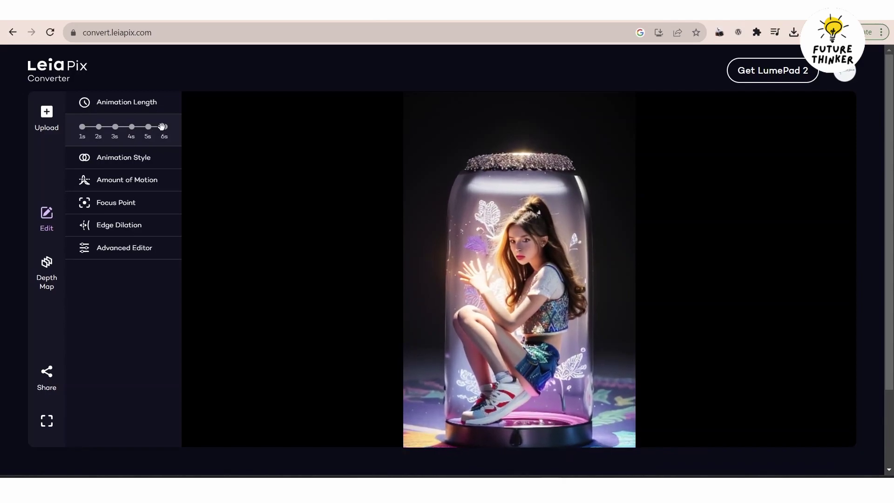
pyautogui.click(82, 127)
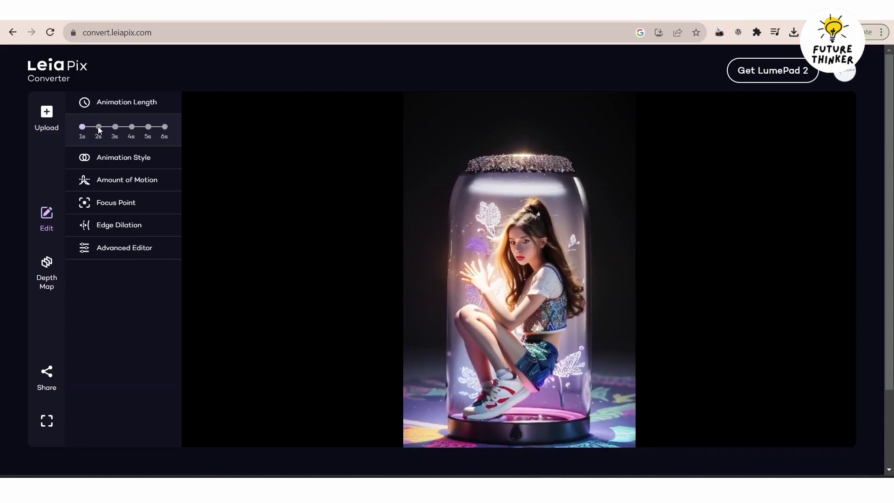
pyautogui.click(132, 127)
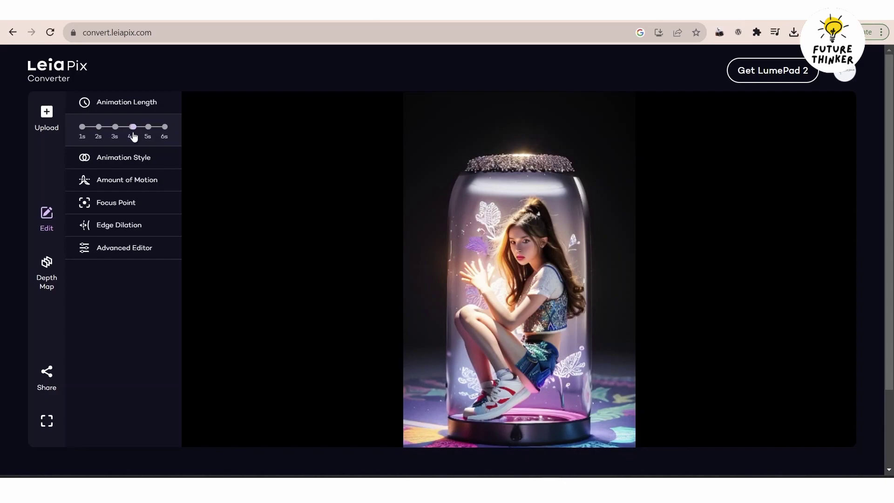
pyautogui.click(135, 157)
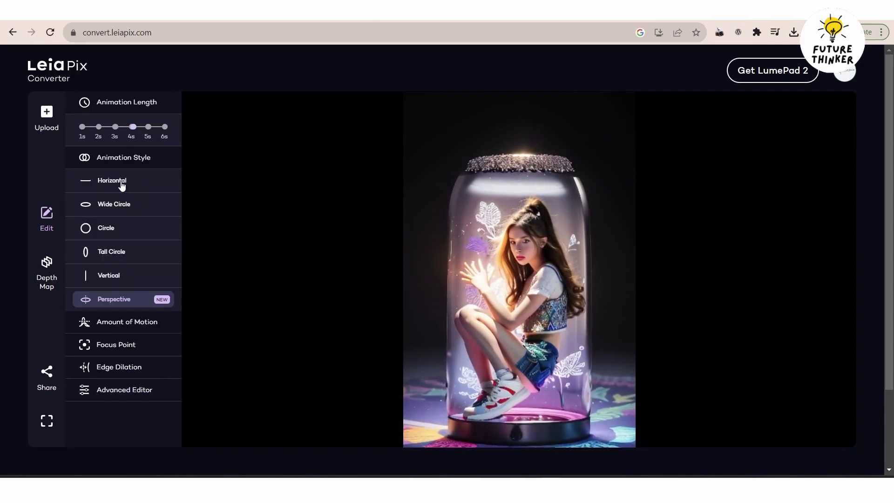
pyautogui.click(117, 230)
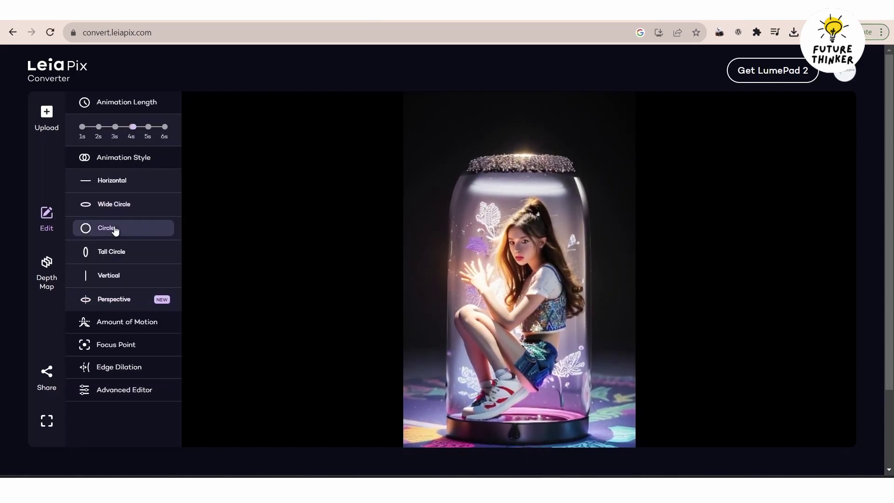
pyautogui.click(127, 257)
pyautogui.click(114, 127)
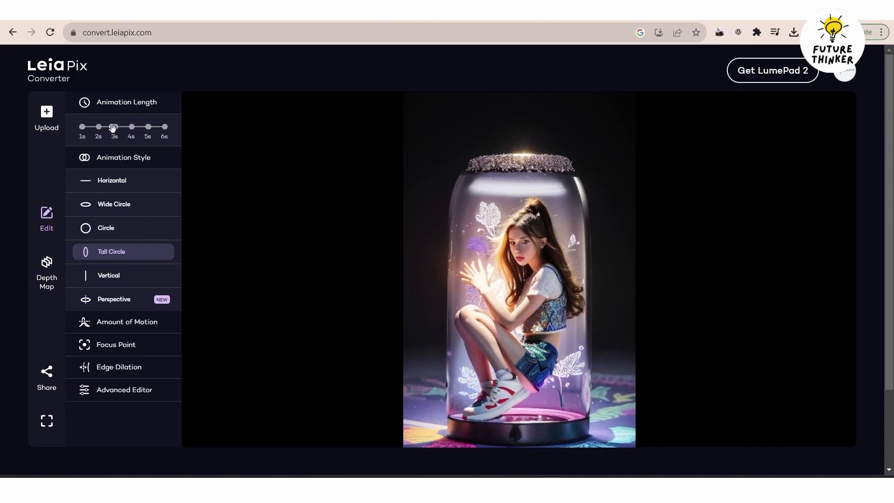
pyautogui.click(112, 229)
pyautogui.click(121, 281)
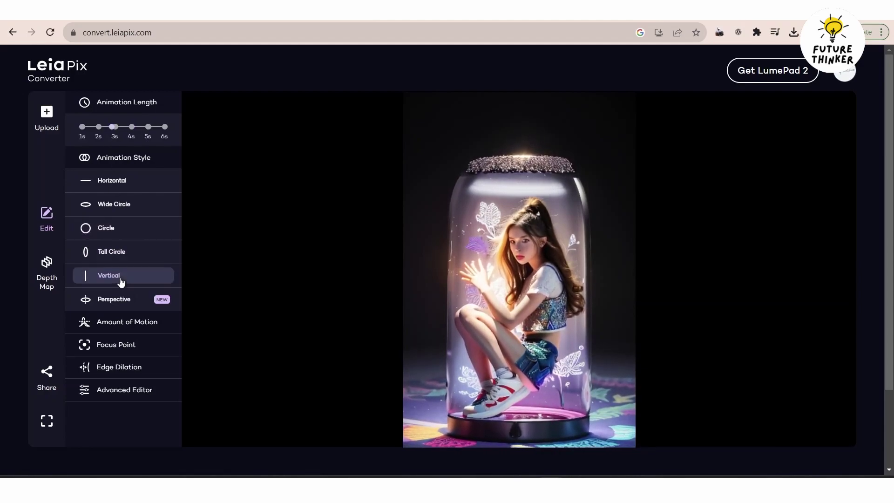
pyautogui.click(113, 183)
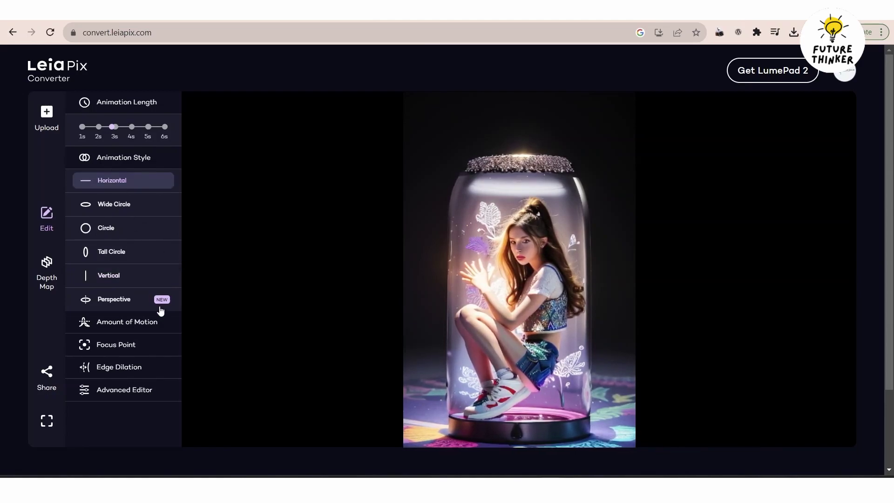
pyautogui.click(128, 163)
# - Set More motion, Far focus, 1.5 edge dilation, and move the advanced Z phase to its third stop
pyautogui.click(129, 180)
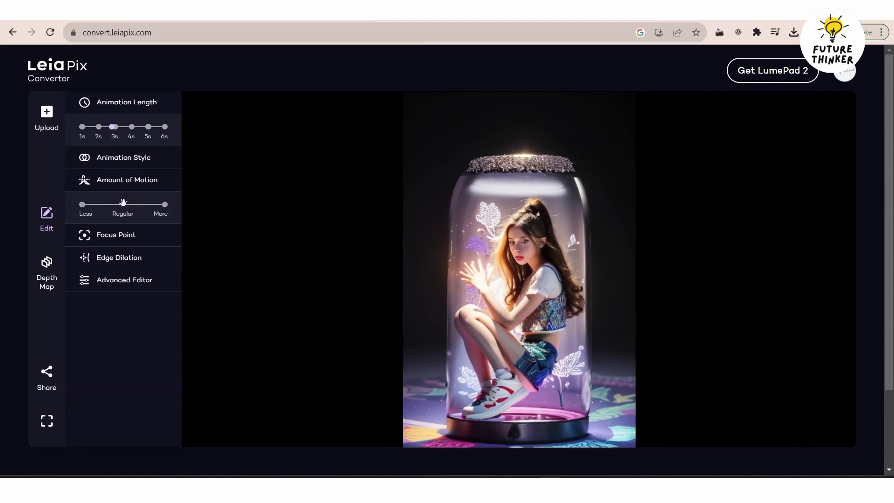
pyautogui.click(107, 242)
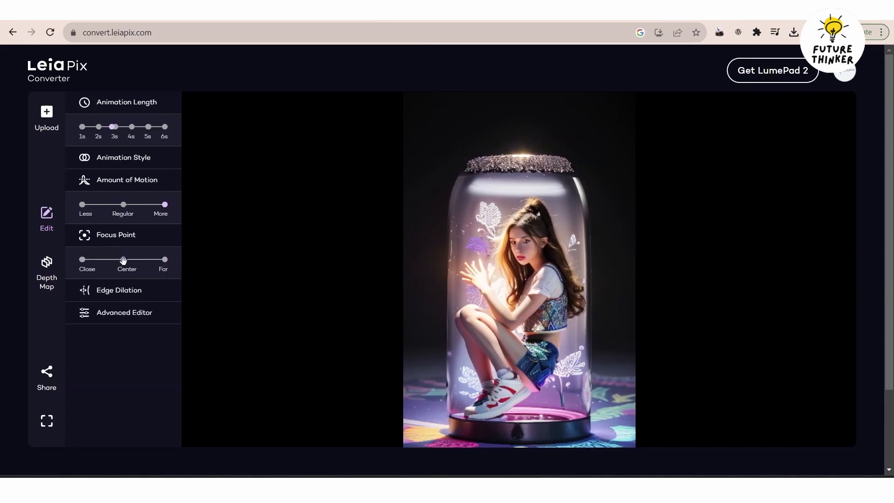
pyautogui.click(135, 292)
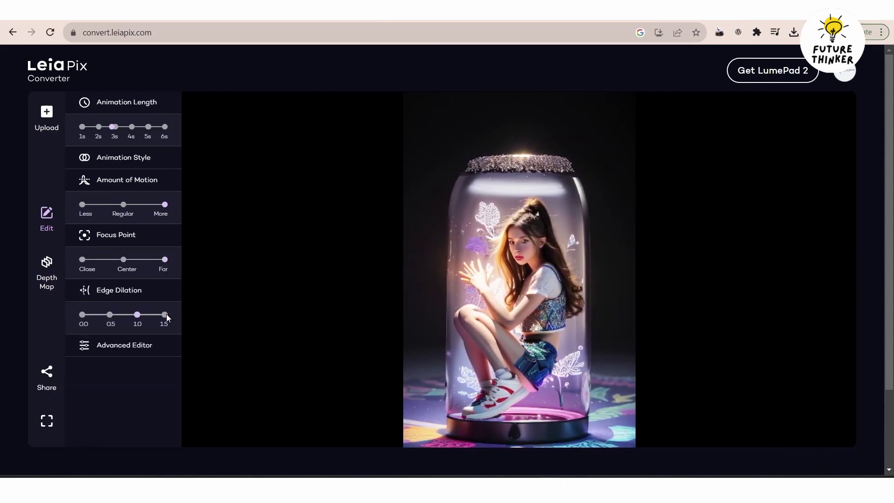
pyautogui.click(83, 314)
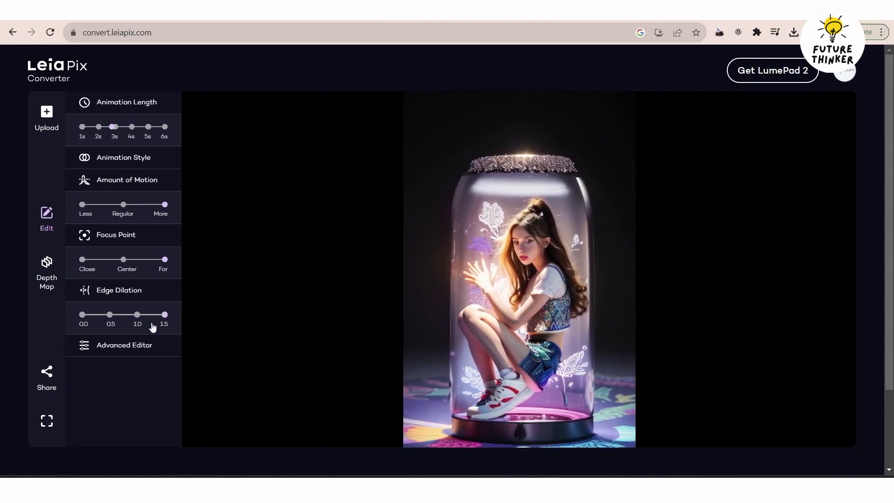
pyautogui.click(136, 345)
pyautogui.click(137, 295)
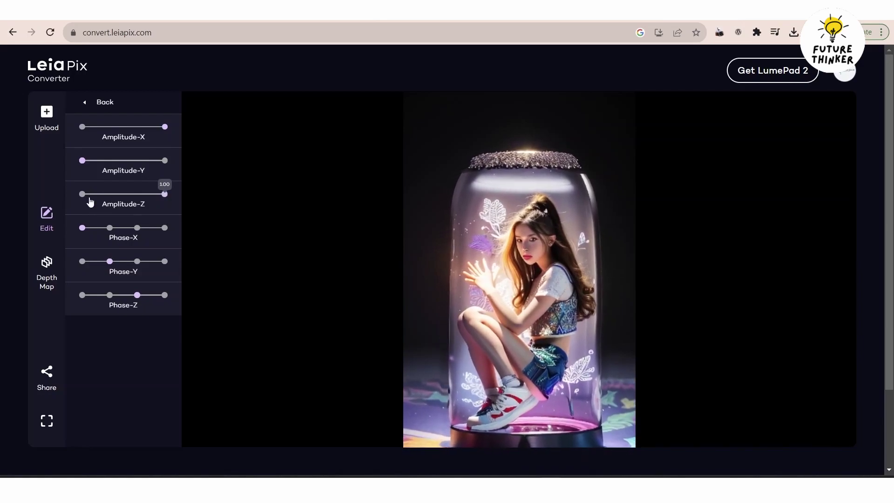
# - Raise Amplitude-Y to about 0.97 and start sharing the animation
pyautogui.moveTo(82, 160); pyautogui.dragTo(163, 161)
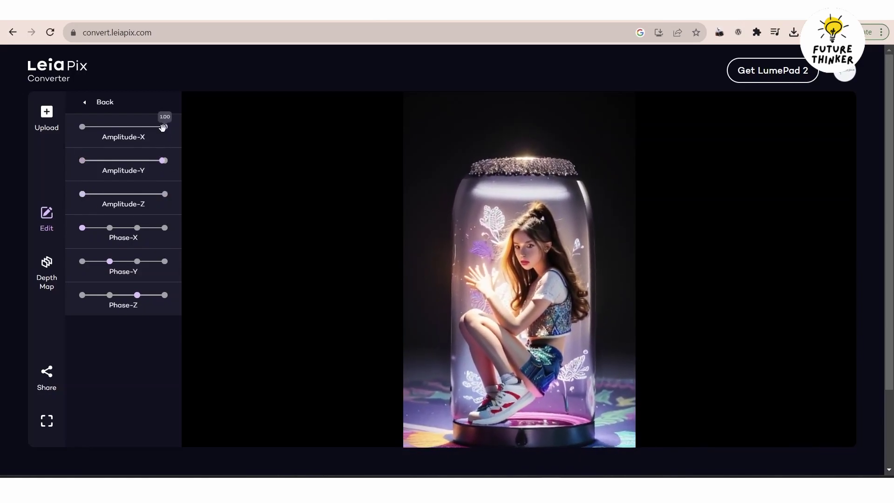
pyautogui.click(45, 373)
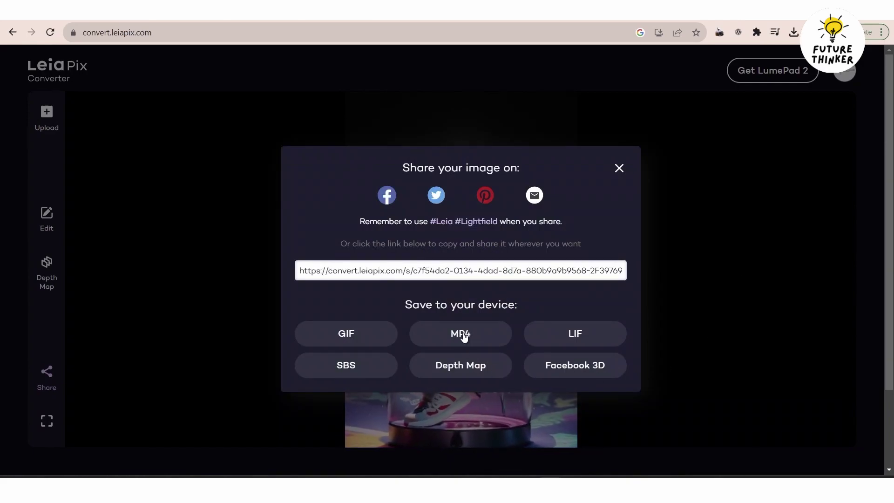
# - Choose MP4 in the Share dialog and save the jar animation
pyautogui.click(465, 335)
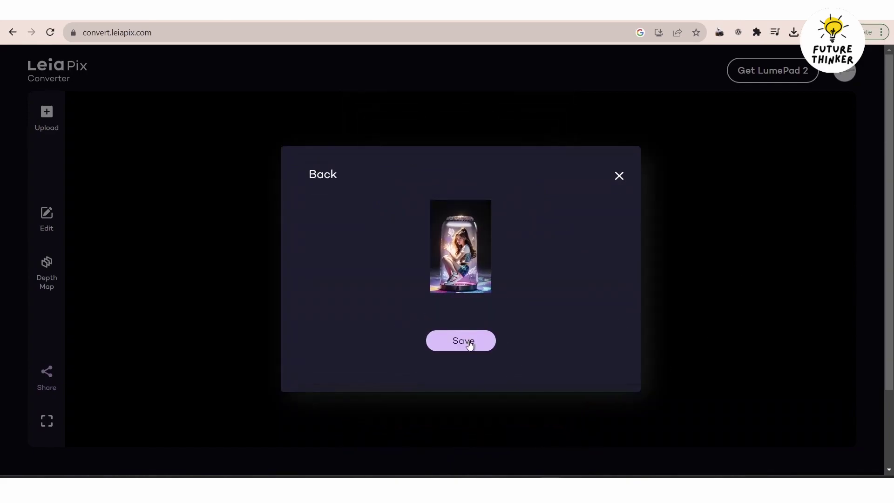
pyautogui.click(470, 343)
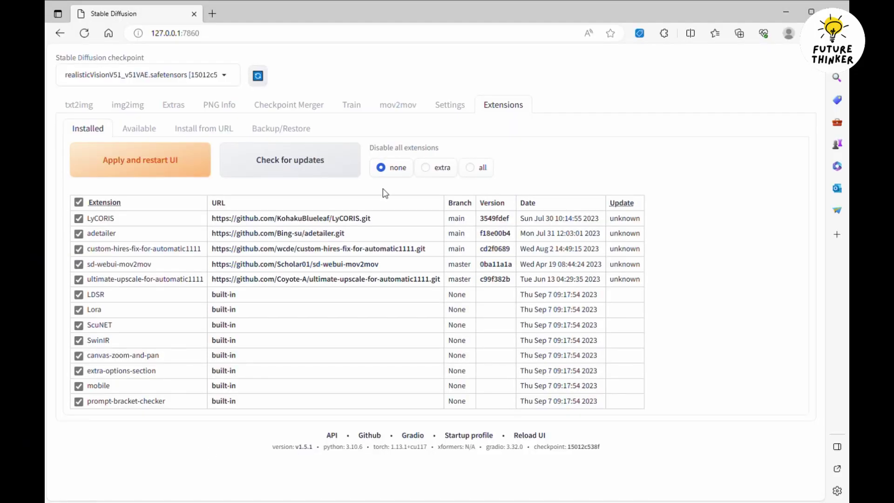
# - Apply and restart the WebUI so the newly installed LyCORIS extension takes effect
pyautogui.moveTo(381, 219); pyautogui.dragTo(212, 220)
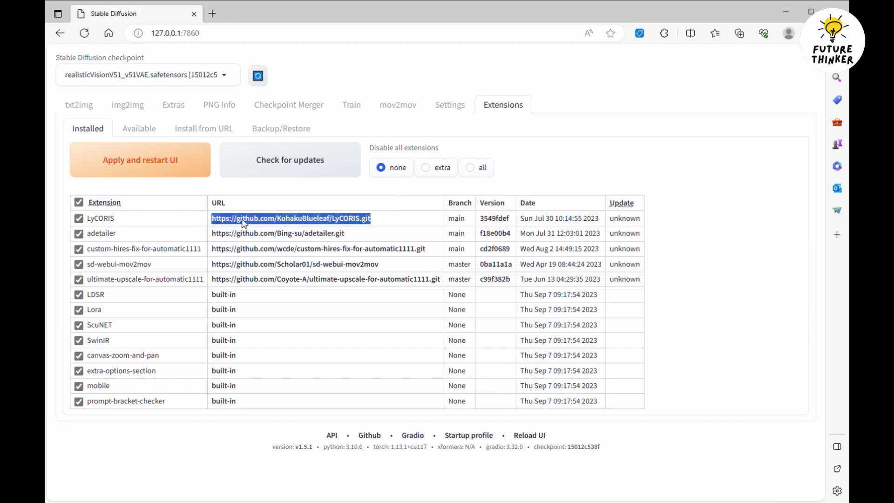
pyautogui.click(392, 221)
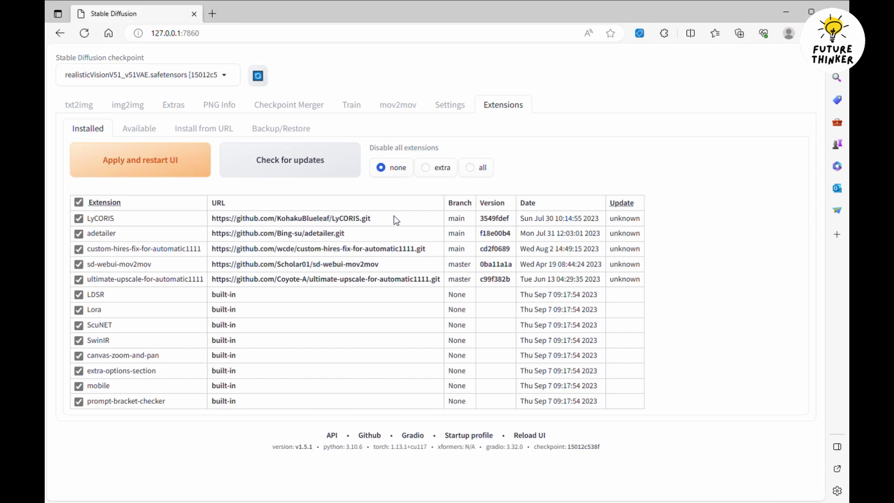
pyautogui.click(107, 163)
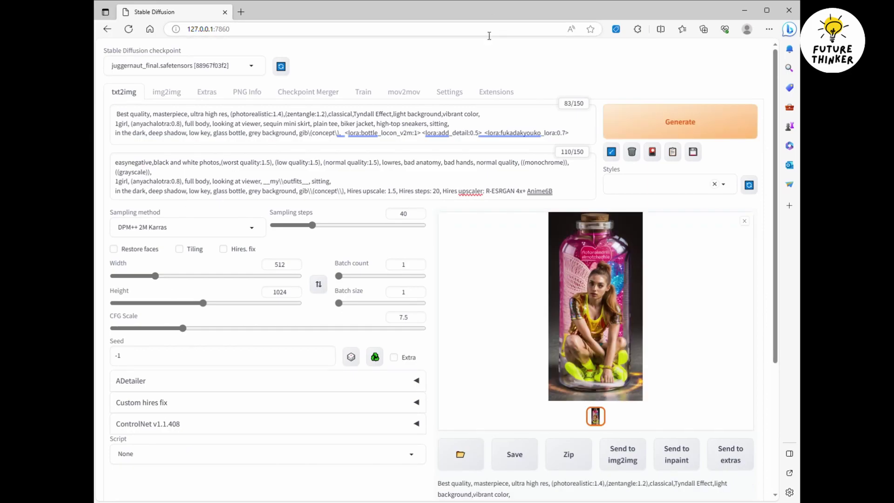
# - Inspect the girl-in-a-bottle image at full size, then place the cursor after 'bad anatomy,' in the negative prompt
pyautogui.click(564, 263)
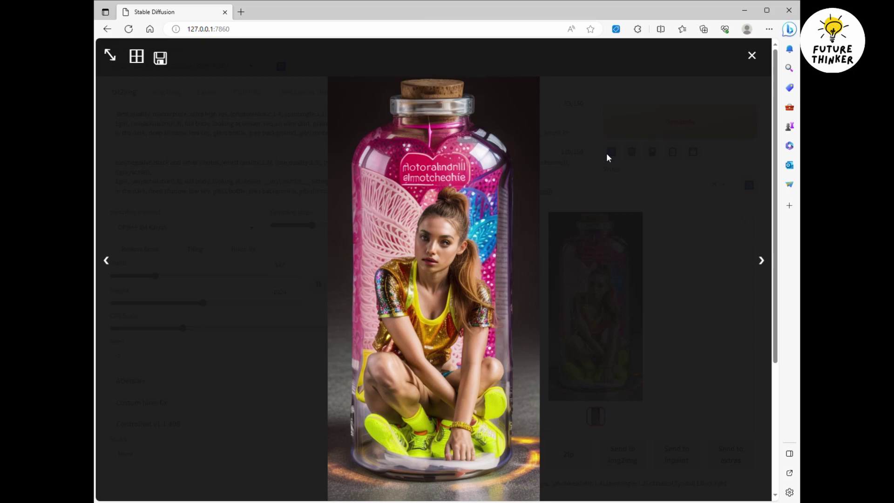
pyautogui.click(625, 156)
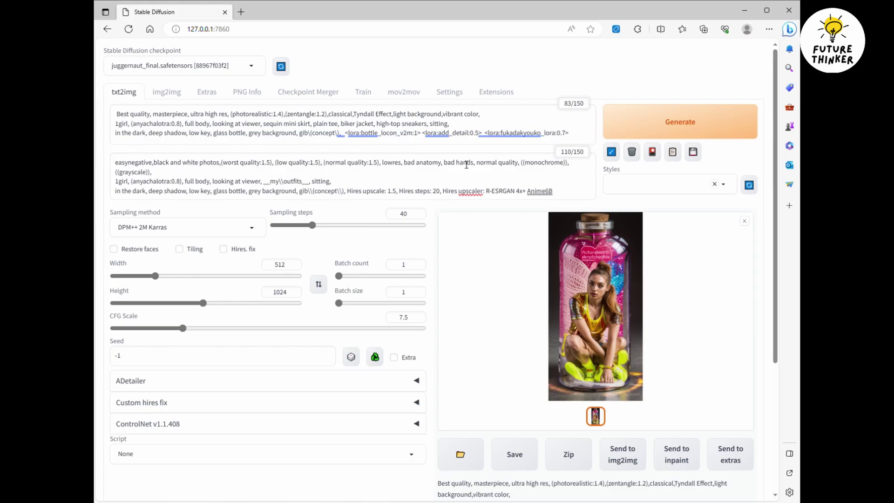
pyautogui.click(446, 167)
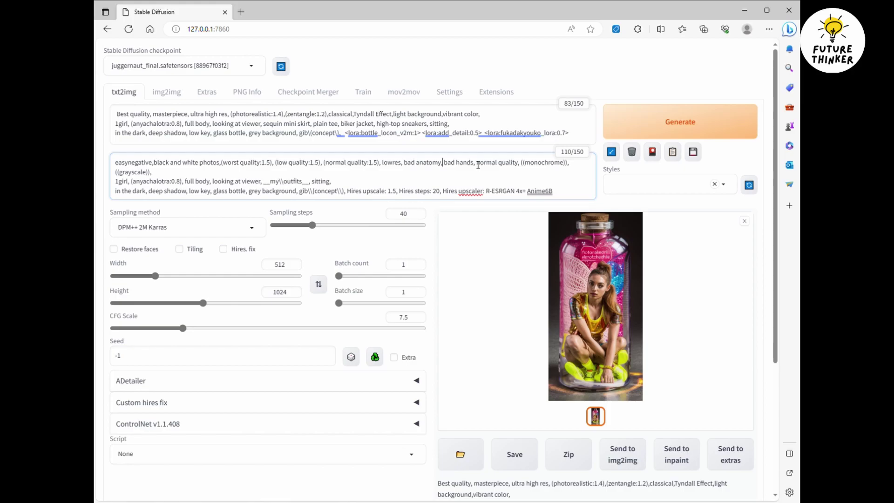
# - Enable ADetailer with the person_yolov8n-seg.pt detection model
pyautogui.click(166, 385)
pyautogui.click(136, 403)
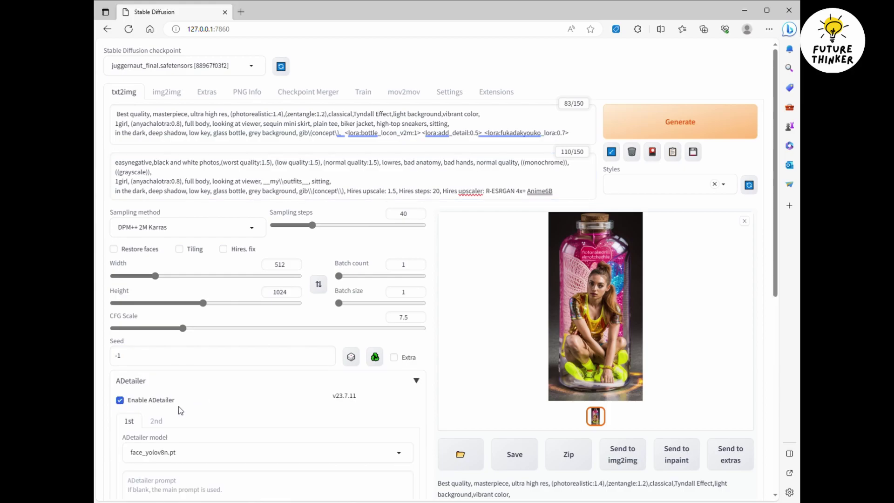
pyautogui.click(180, 454)
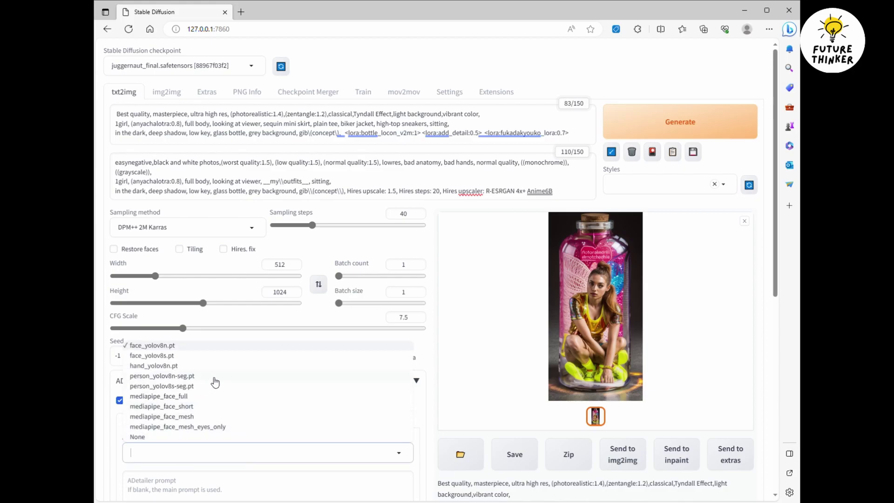
pyautogui.click(215, 377)
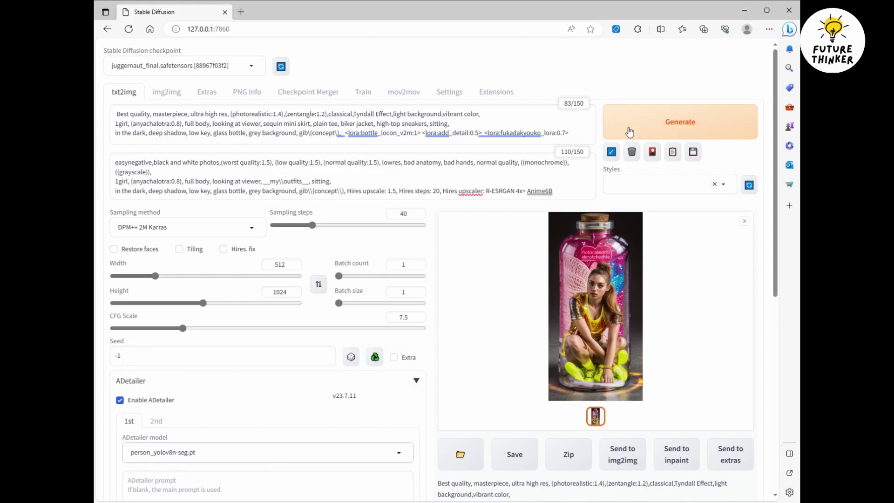
pyautogui.scroll(-8, 605, 321)
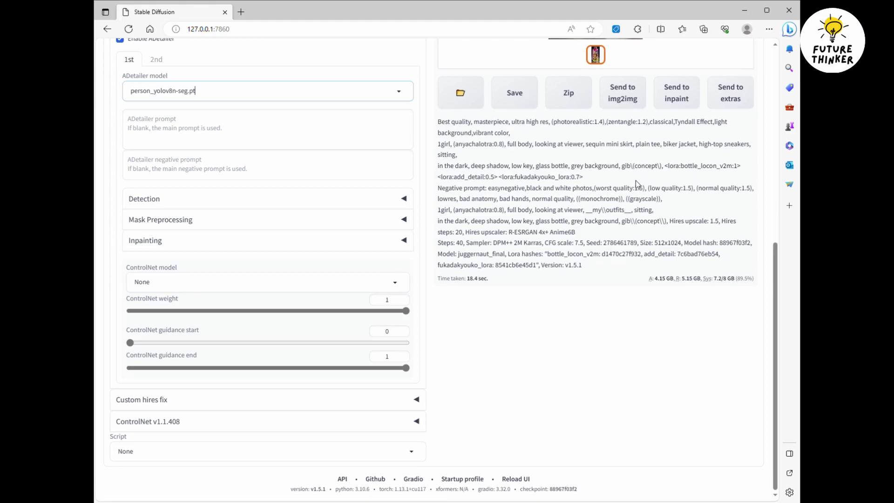
pyautogui.doubleClick(620, 242)
pyautogui.hotkey('ctrl', 'c')
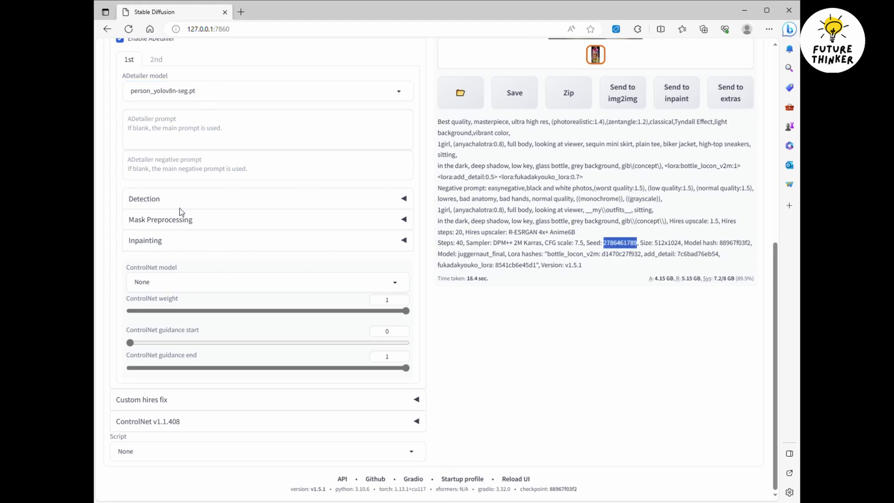
pyautogui.scroll(5, 183, 174)
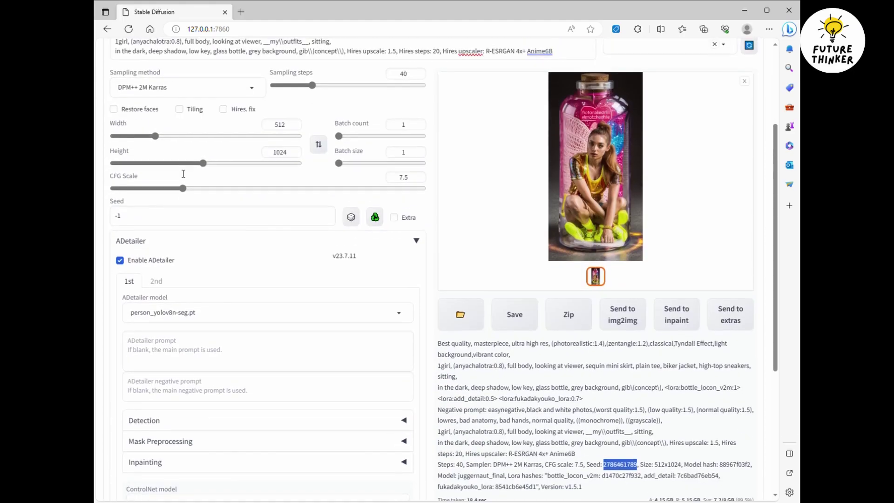
pyautogui.click(150, 228)
pyautogui.hotkey('ctrl', 'a')
pyautogui.hotkey('ctrl', 'v')
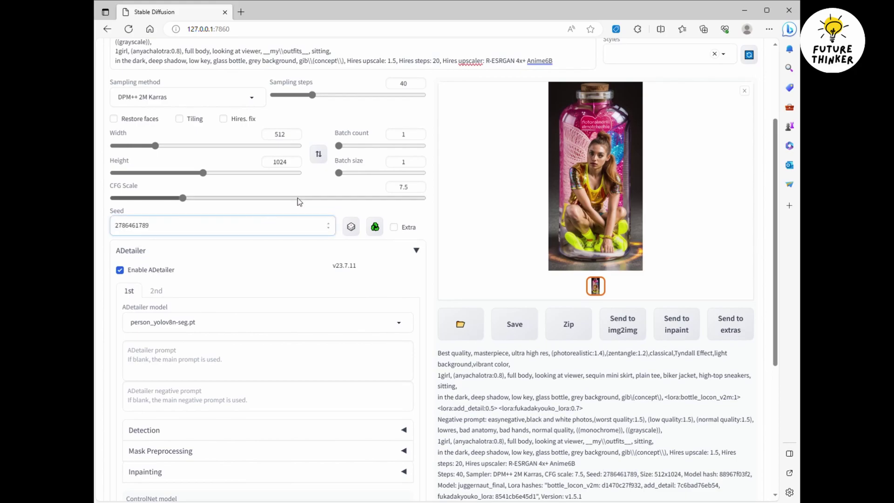
pyautogui.click(422, 186)
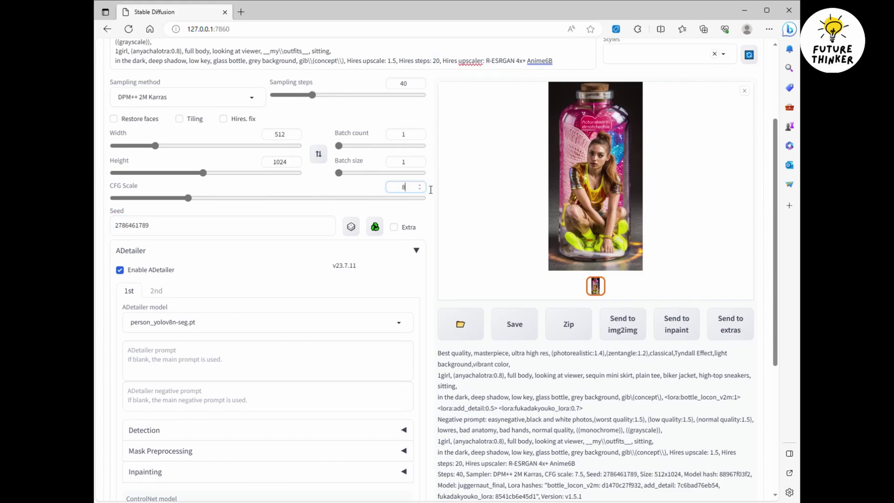
pyautogui.click(461, 182)
# - Generate the new bottle image with the ADetailer, seed and CFG settings
pyautogui.click(287, 173)
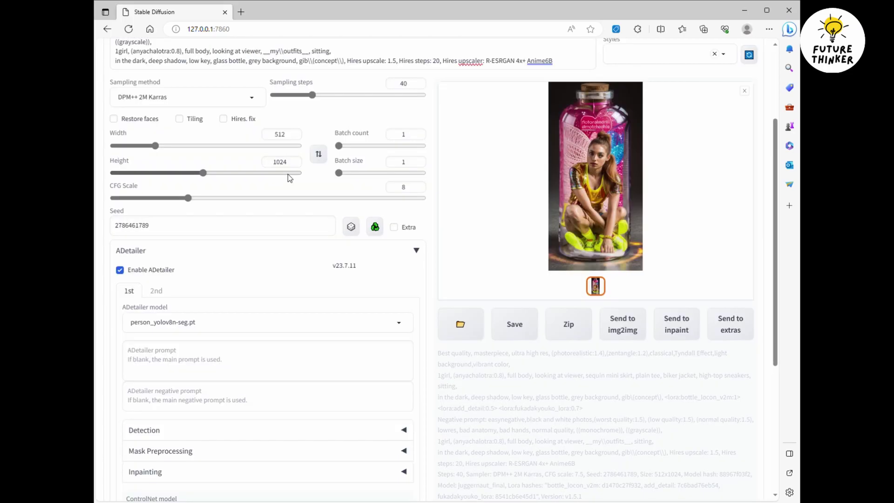
pyautogui.scroll(3, 307, 186)
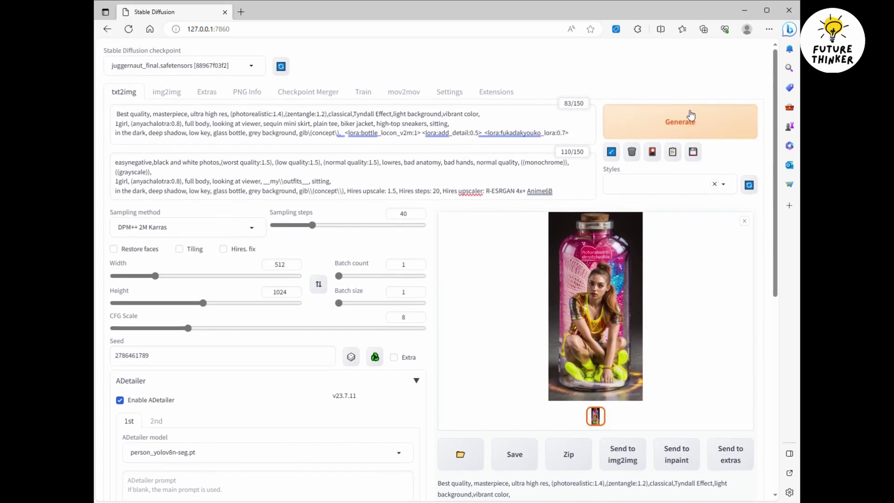
pyautogui.click(687, 117)
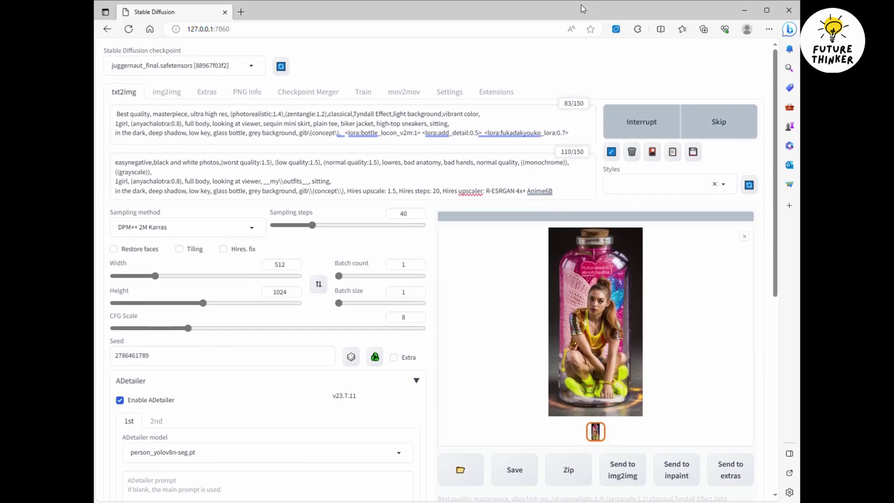
pyautogui.scroll(-5, 309, 254)
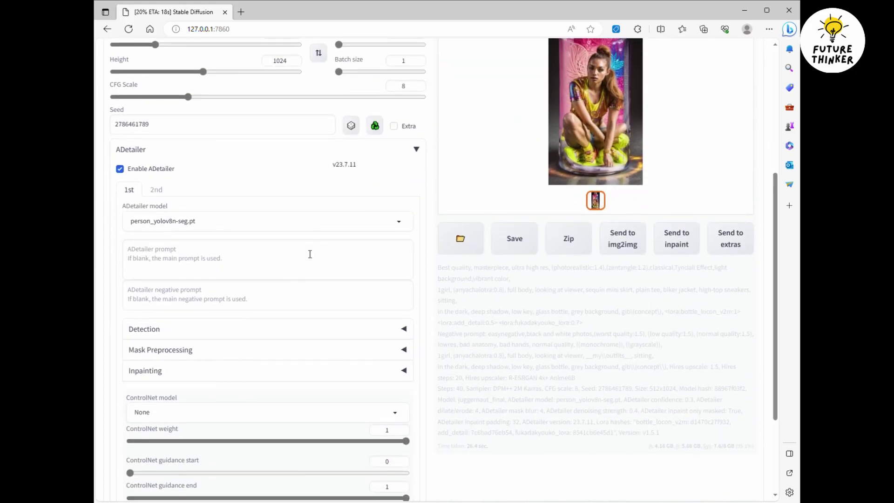
pyautogui.scroll(5, 297, 168)
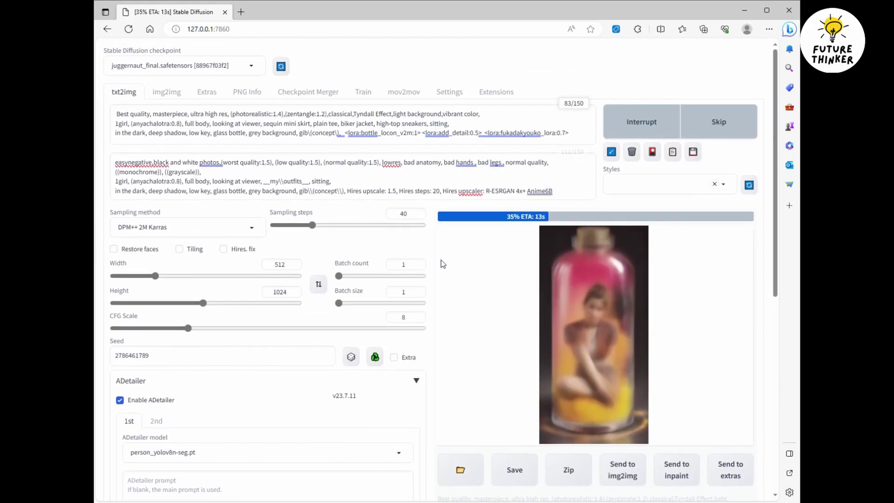
pyautogui.moveTo(775, 240); pyautogui.dragTo(775, 259)
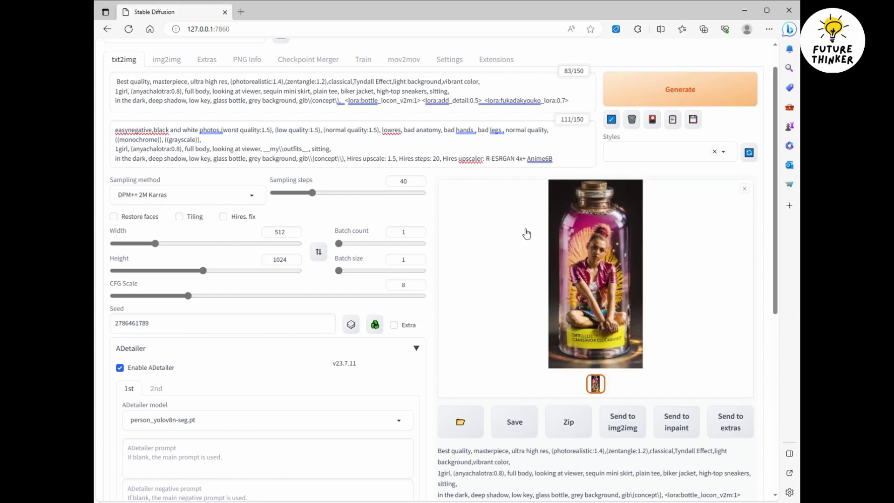
# - Review the latest image enlarged, then regenerate with add_detail 0.2 and fukadakyouko_lora weight 1
pyautogui.click(614, 252)
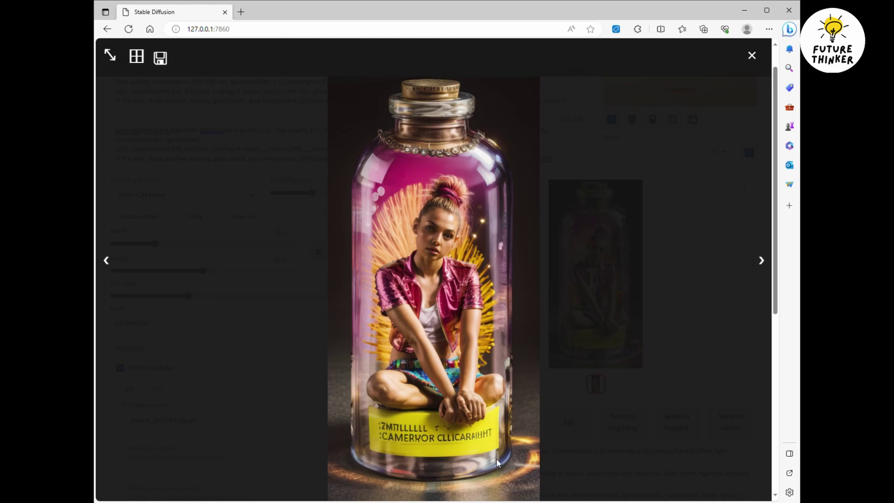
pyautogui.click(668, 207)
pyautogui.click(680, 90)
pyautogui.scroll(1, 434, 261)
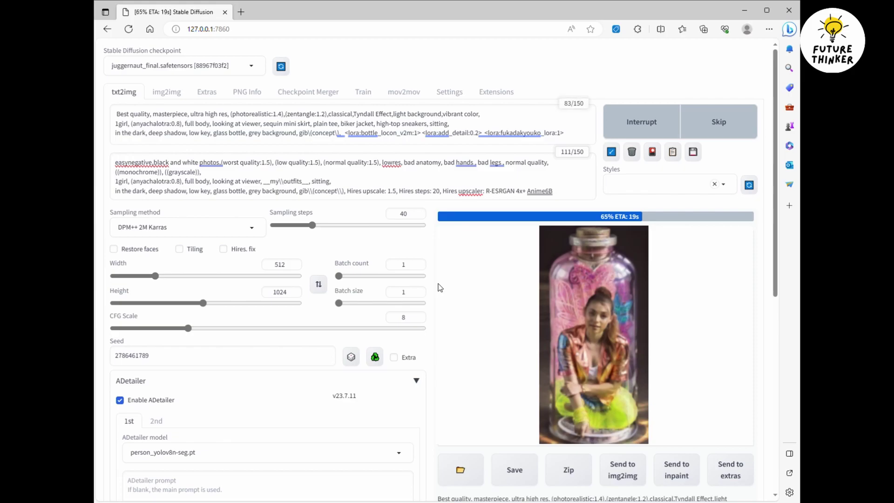
# - Review the finished neon-tutu bottle image enlarged, then bring up the checkpoint list
pyautogui.click(571, 273)
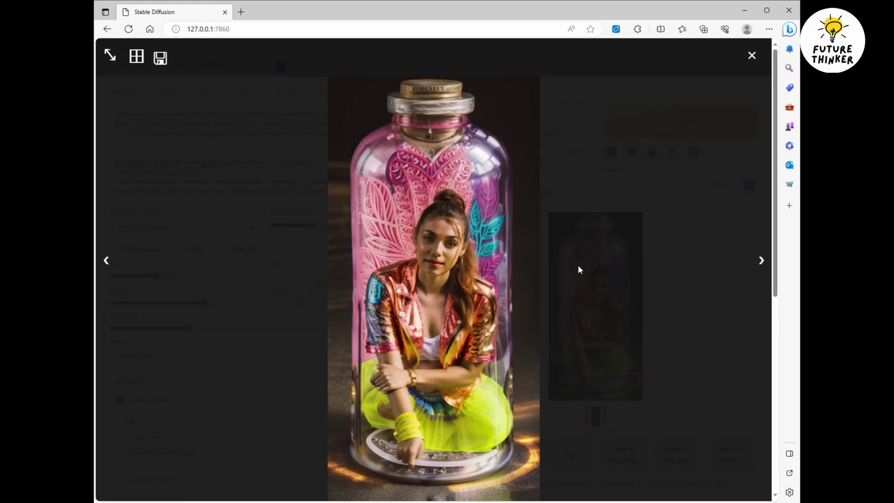
pyautogui.click(597, 191)
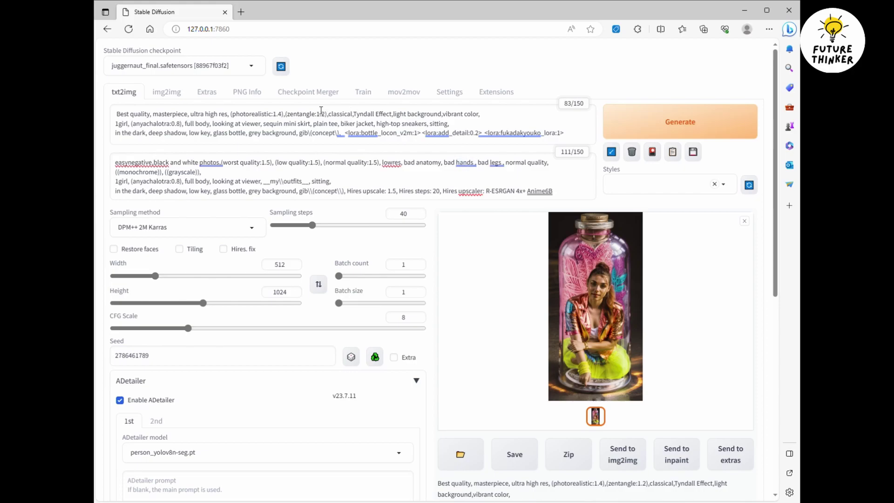
pyautogui.click(248, 69)
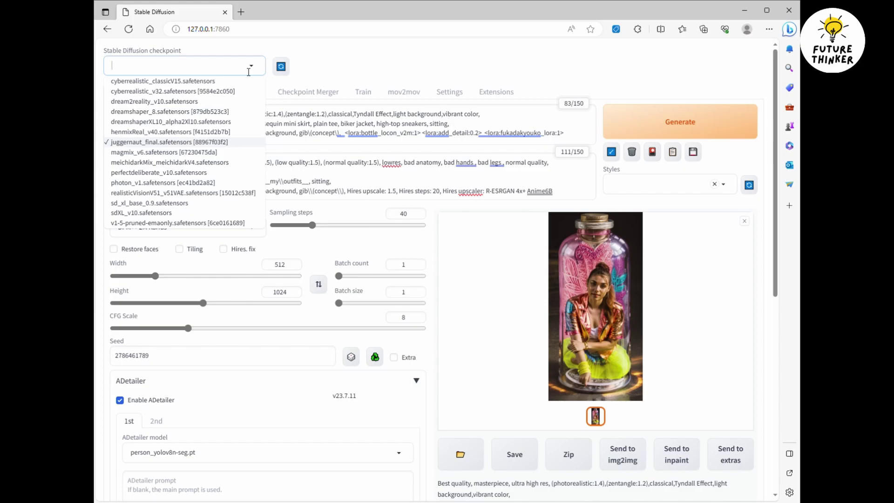
pyautogui.click(195, 193)
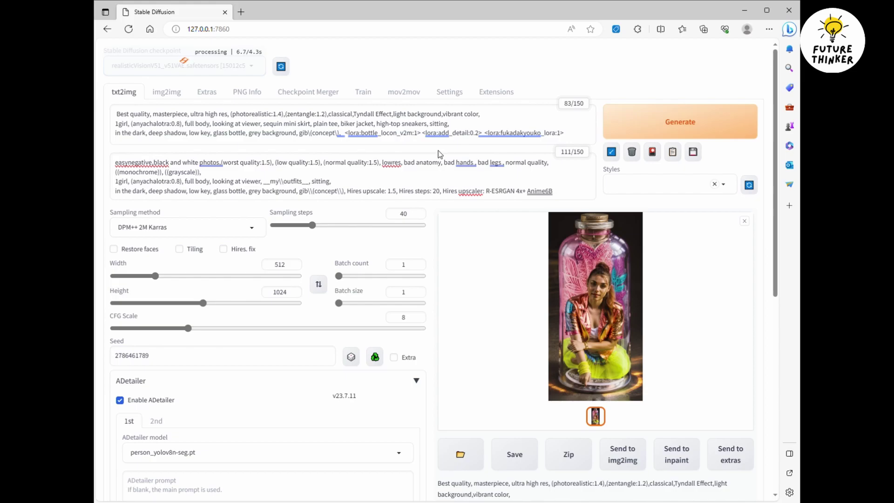
pyautogui.hotkey('ctrl', 'Return')
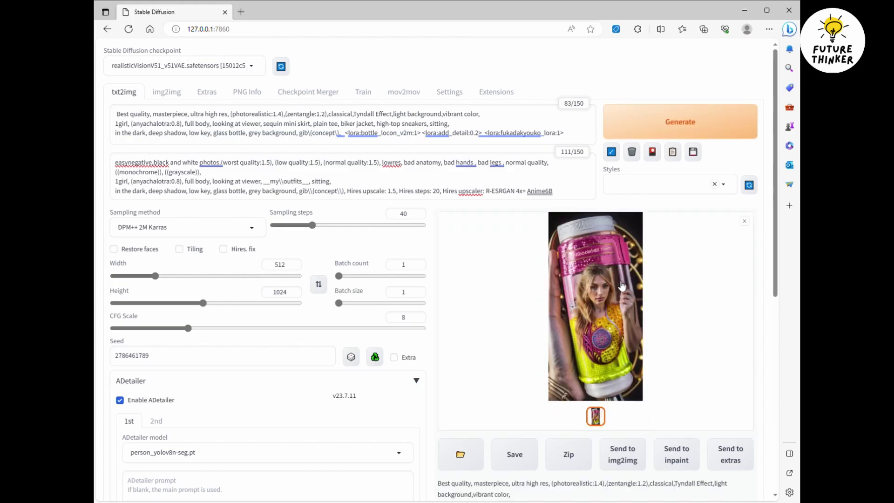
# - View the hand-holding-an-ornate-bottle image full screen
pyautogui.click(623, 286)
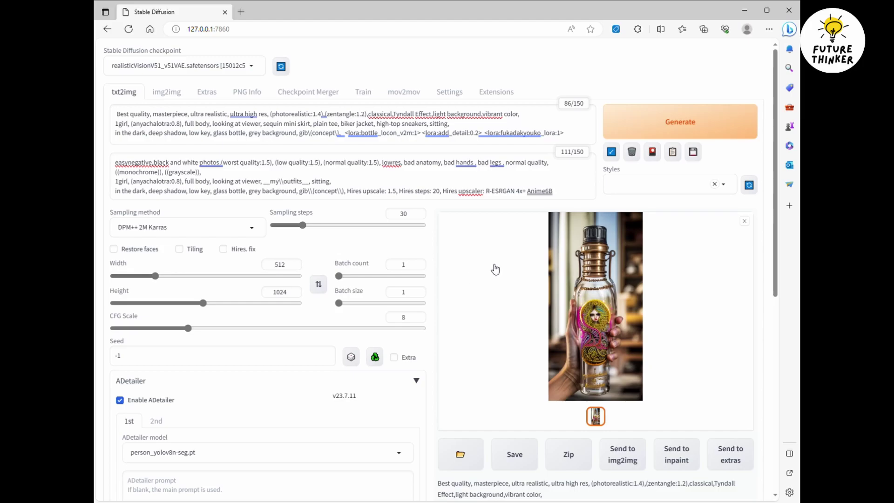
pyautogui.click(586, 284)
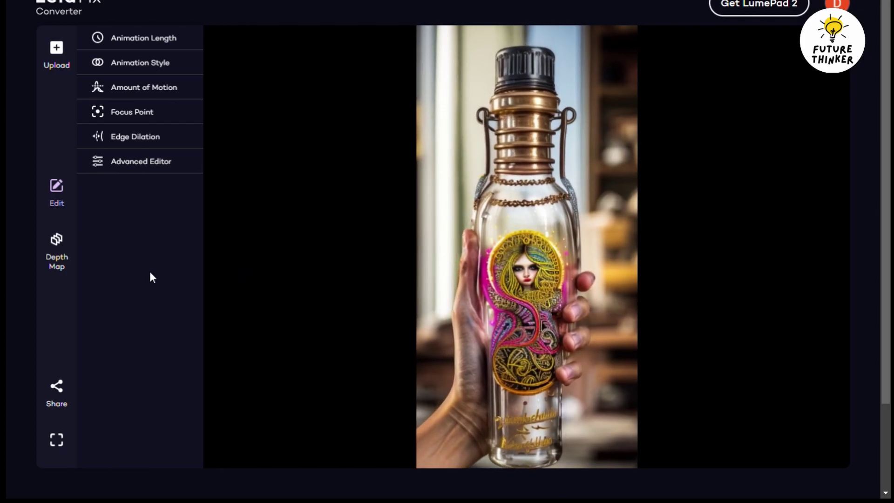
# - Expand the Animation Length setting for the bottle depth animation
pyautogui.click(156, 40)
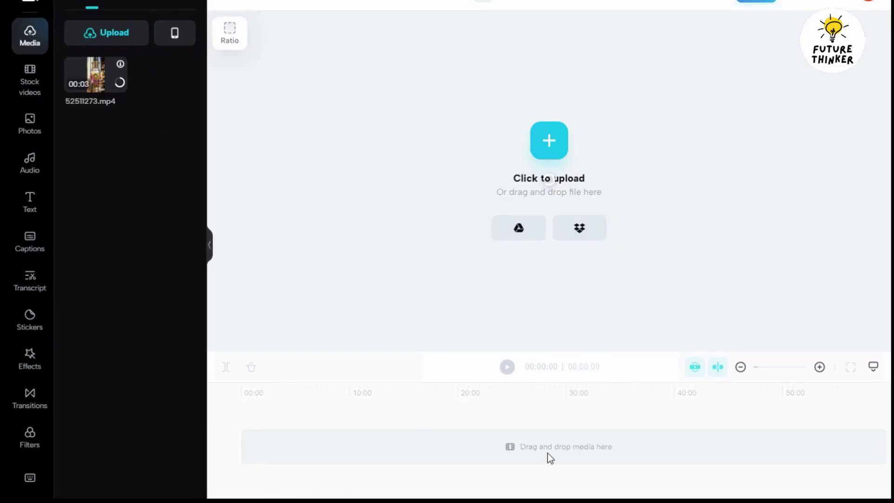
# - Add the uploaded bottle clip to the timeline and preview it
pyautogui.click(107, 84)
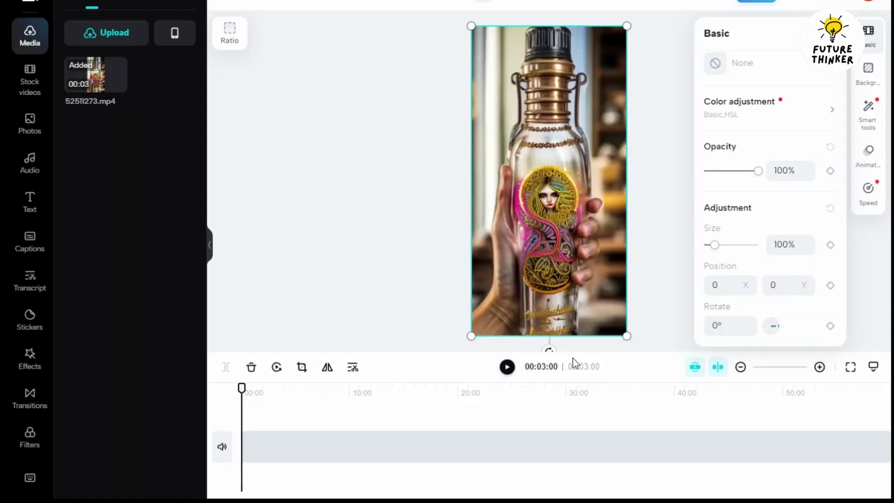
pyautogui.click(507, 366)
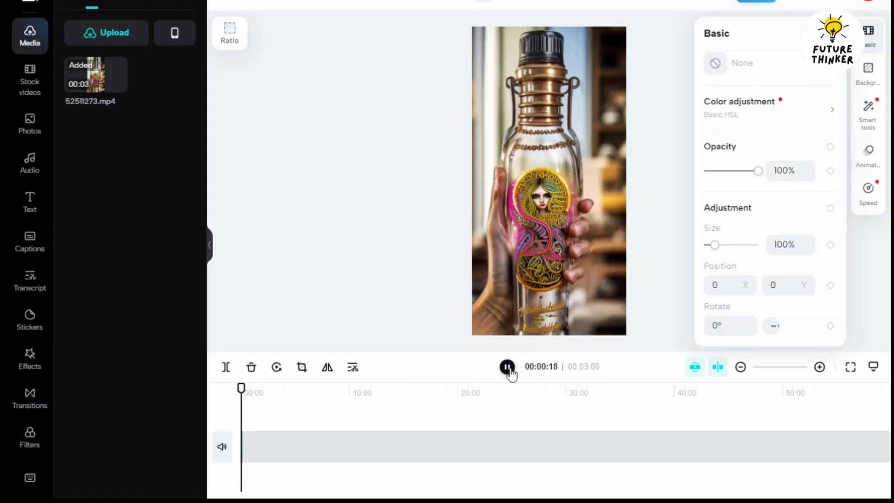
pyautogui.click(507, 367)
pyautogui.click(820, 367)
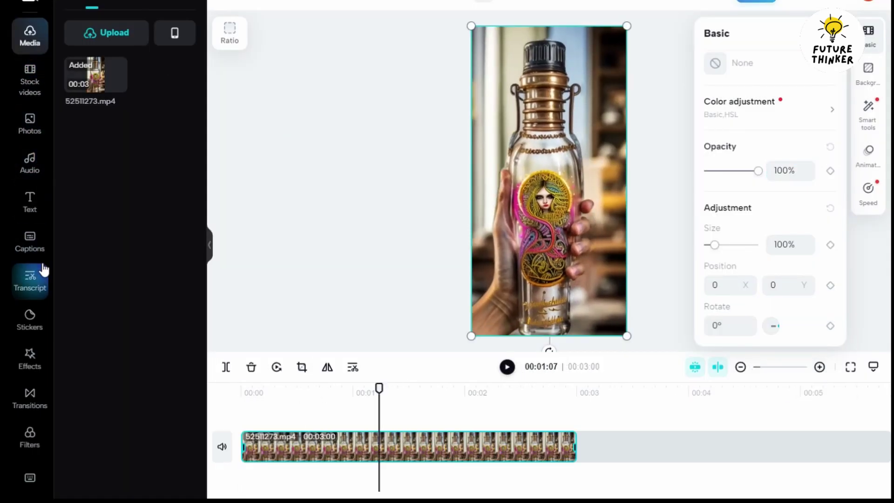
# - Add a Summer Bubbles effect starting at 00:00 and play the clip with it
pyautogui.click(30, 359)
pyautogui.click(180, 417)
pyautogui.scroll(-8, 180, 417)
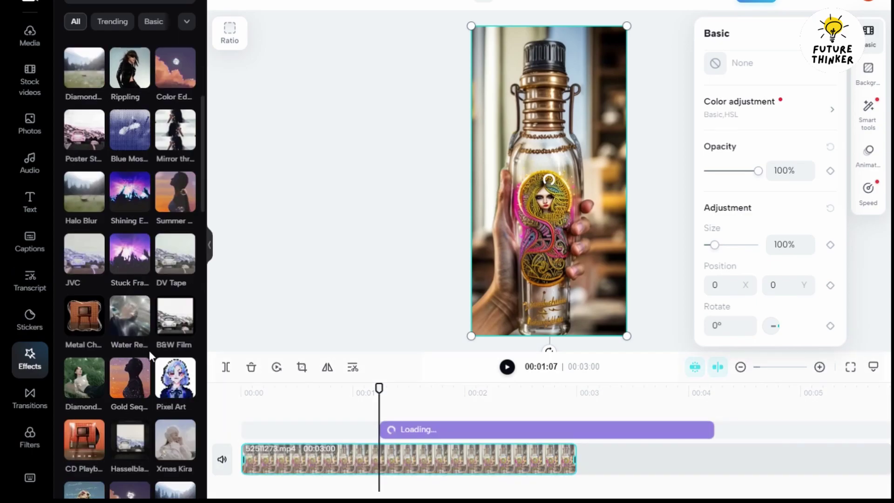
pyautogui.click(609, 390)
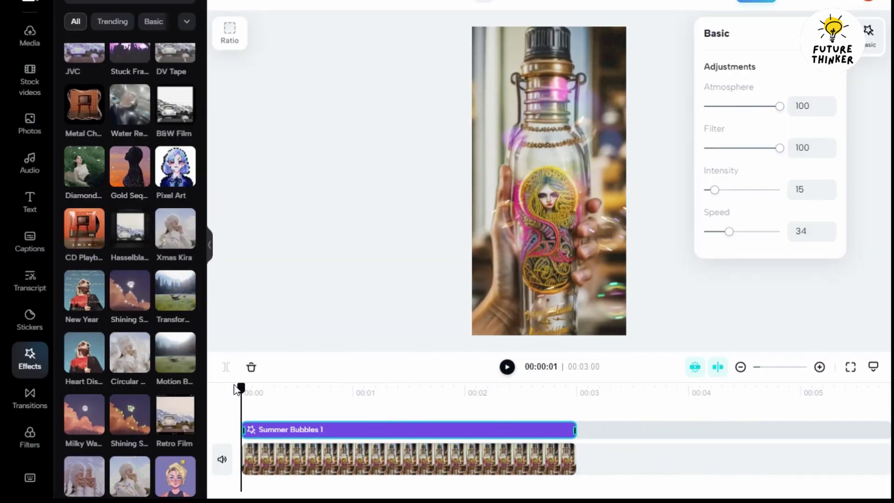
pyautogui.moveTo(543, 433); pyautogui.dragTo(503, 434)
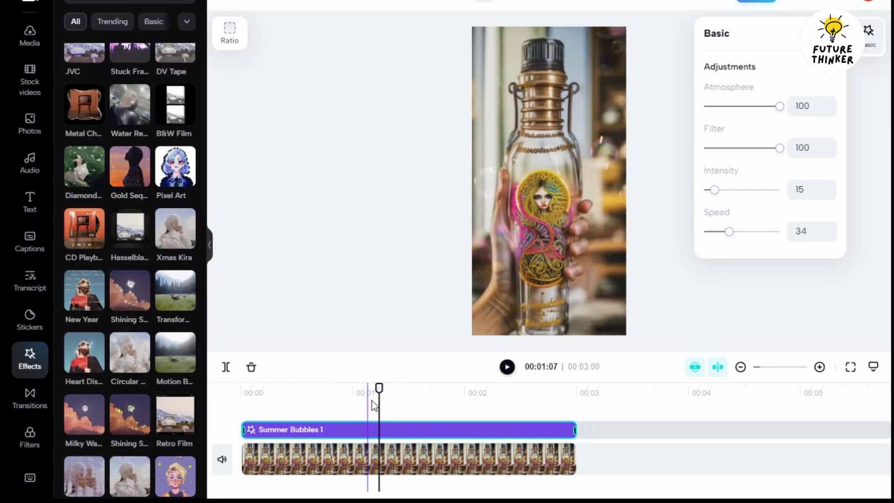
pyautogui.moveTo(386, 393); pyautogui.dragTo(236, 390)
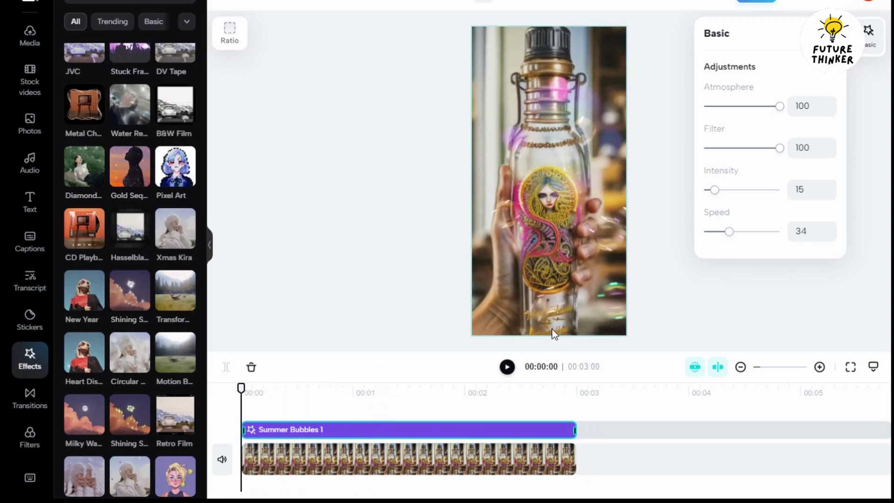
pyautogui.click(509, 368)
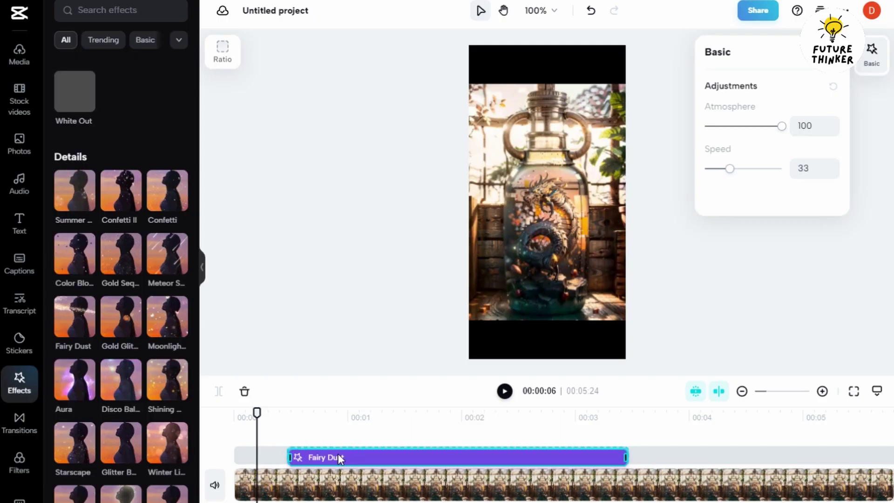
# - Nudge the Fairy Dust effect slightly earlier and preview the dragon-bottle clip
pyautogui.moveTo(338, 454); pyautogui.dragTo(335, 453)
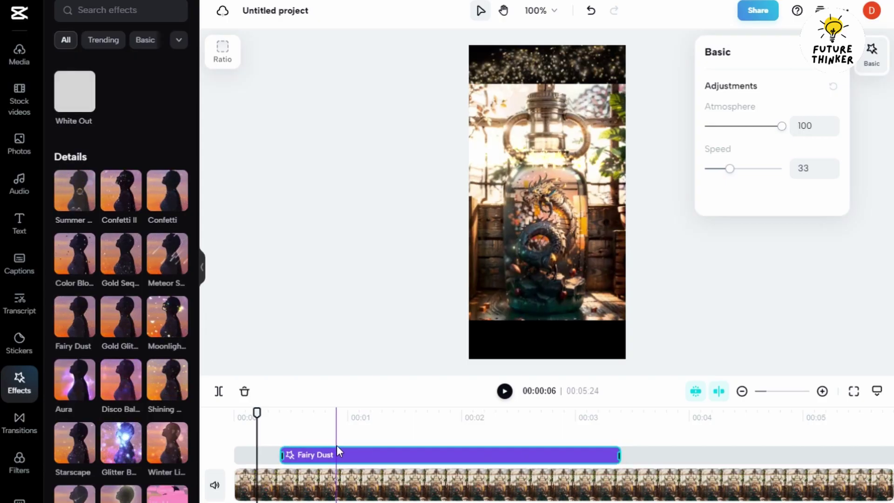
pyautogui.click(507, 398)
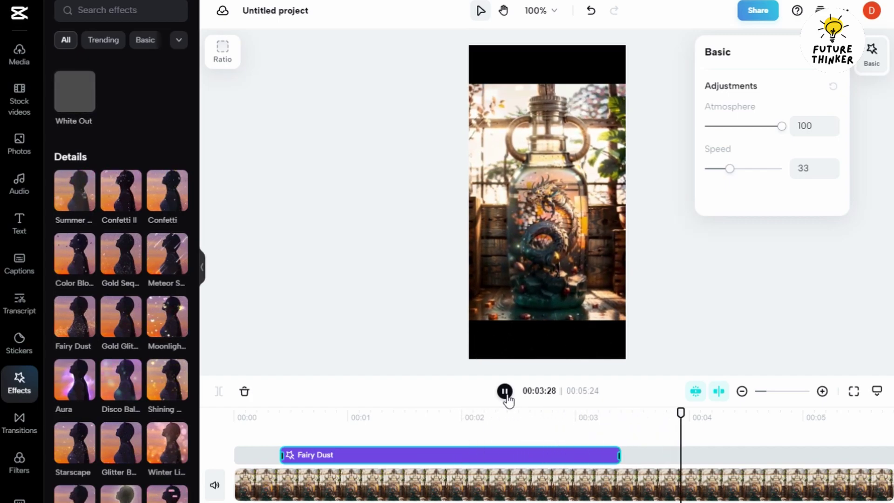
pyautogui.click(508, 399)
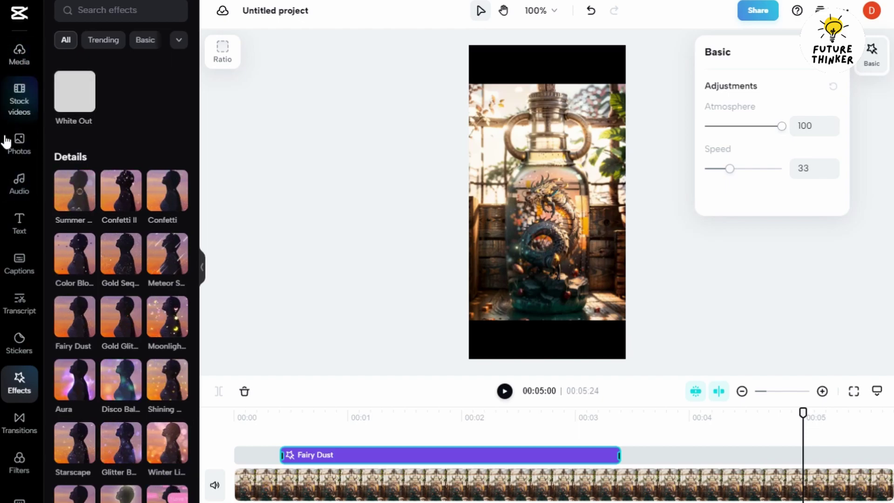
# - In the music library, preview the Musik ceria track and the red-thumbnail recorder track
pyautogui.click(25, 185)
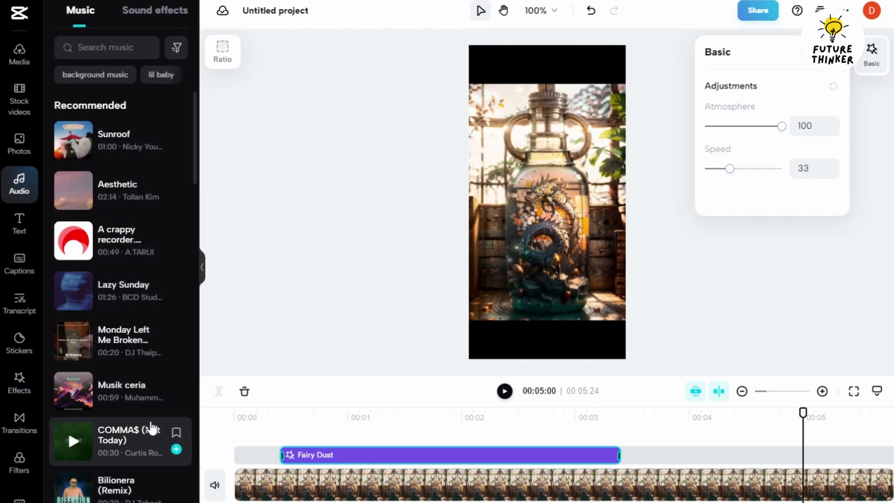
pyautogui.click(83, 397)
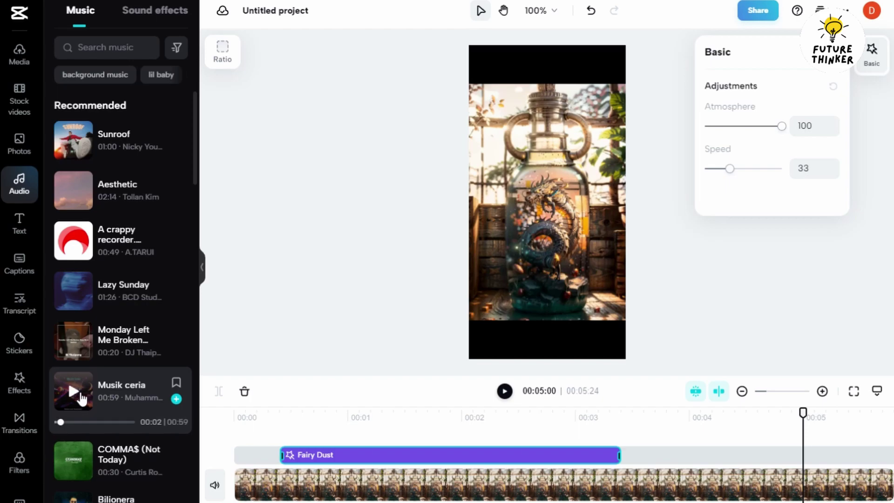
pyautogui.click(75, 242)
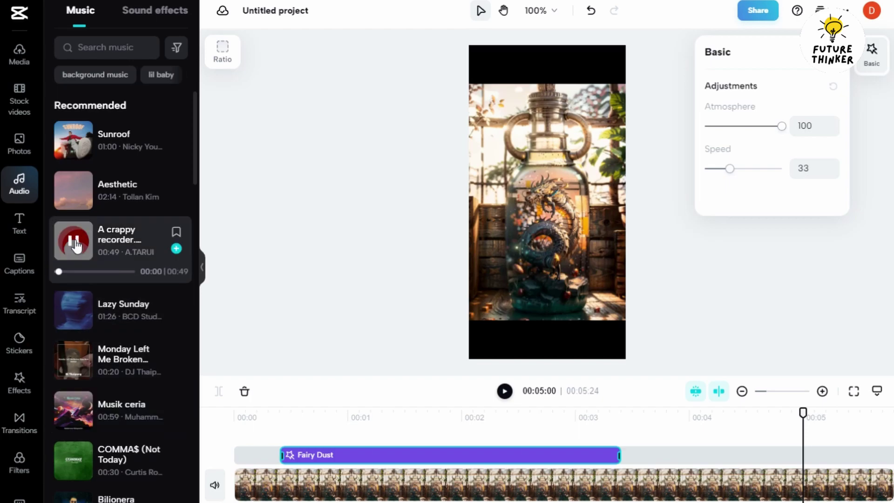
pyautogui.click(75, 242)
# - Preview the Ninja track (00:41) and add it to the timeline
pyautogui.scroll(-10, 76, 321)
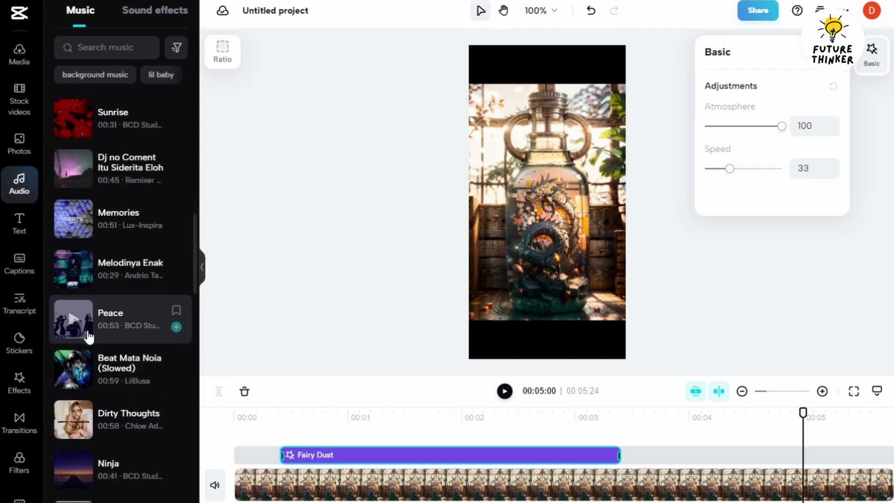
pyautogui.scroll(-9, 140, 456)
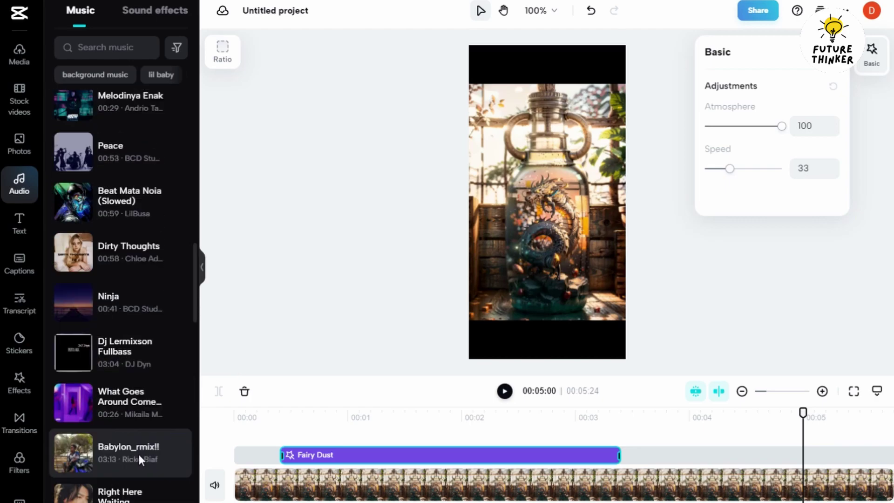
pyautogui.scroll(5, 84, 302)
pyautogui.click(81, 263)
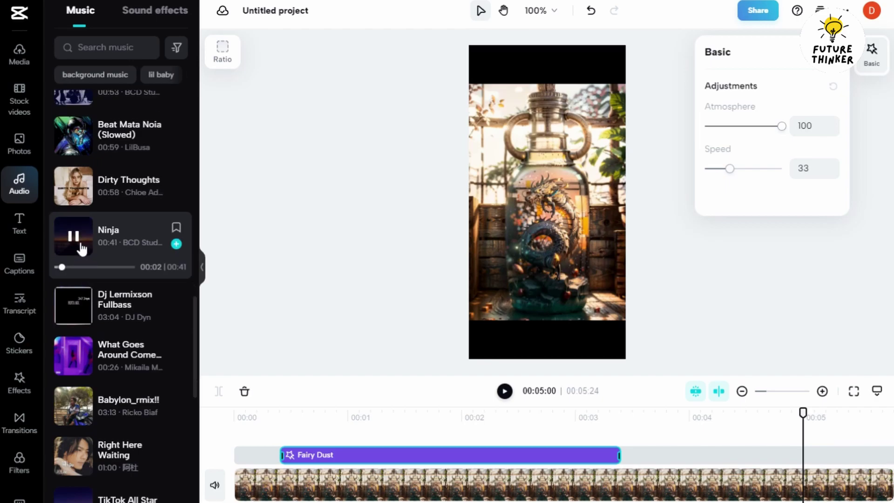
pyautogui.click(177, 245)
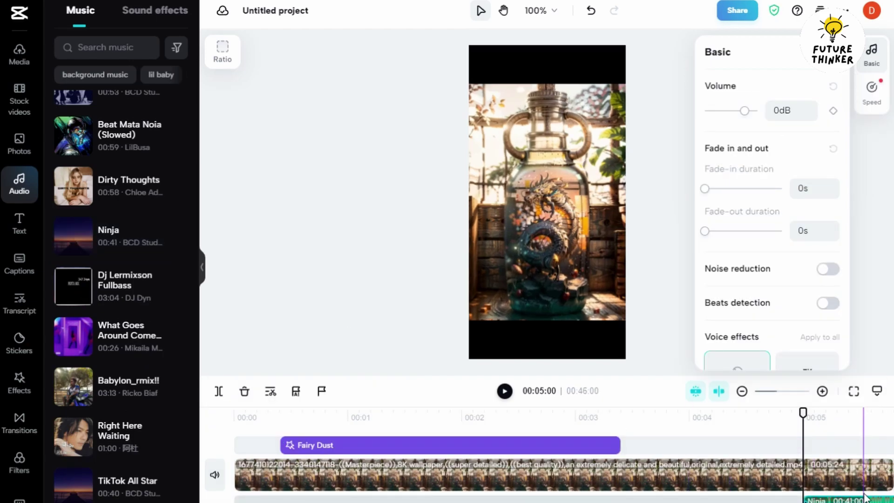
# - Align the Ninja clip to 00:00, play the project, then return the playhead near the video's end
pyautogui.moveTo(865, 499); pyautogui.dragTo(242, 500)
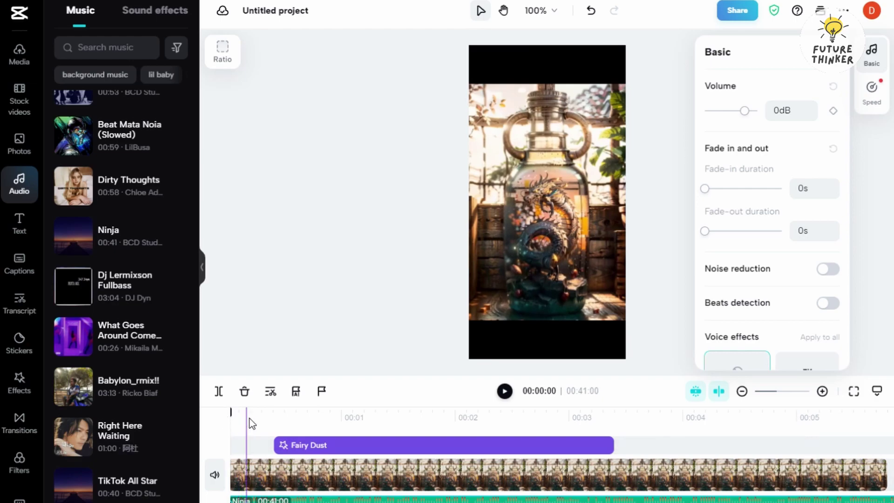
pyautogui.click(505, 391)
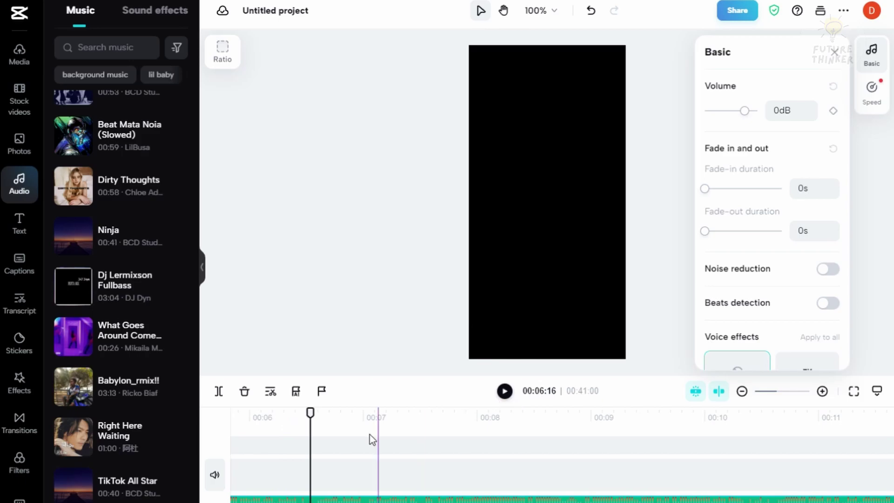
pyautogui.moveTo(265, 418); pyautogui.dragTo(240, 429)
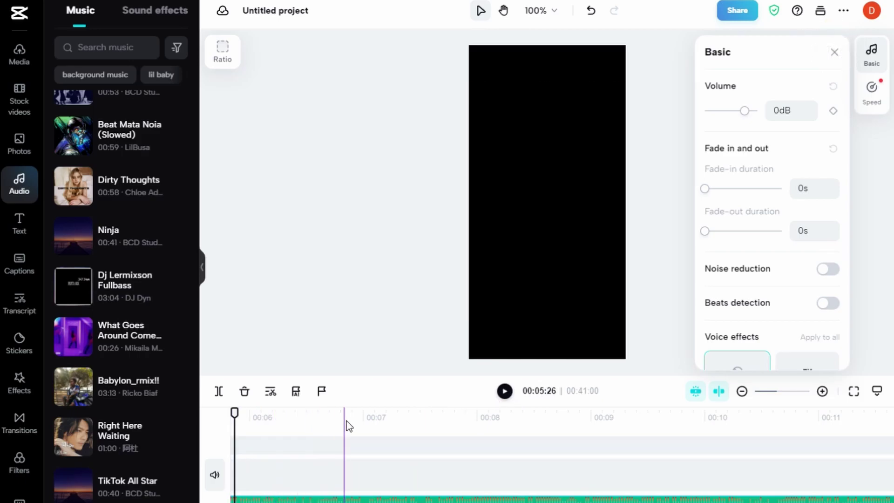